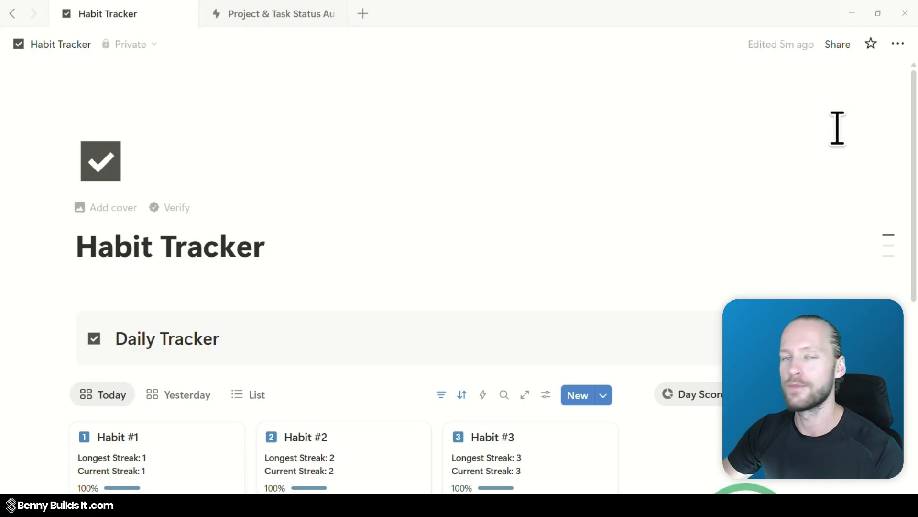
Scroll down the Habit Tracker page to the Content section with the Streak Counter link.
scroll(838, 128, "down", 10)
scroll(838, 128, "down", 4)
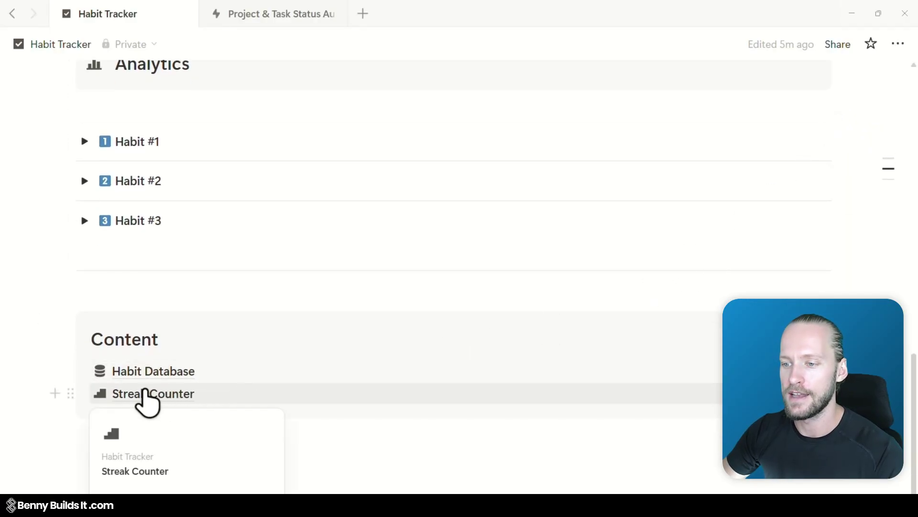
Open the Streak Counter database and bring up the Habit #1 streak formula in the editor.
left_click(145, 396)
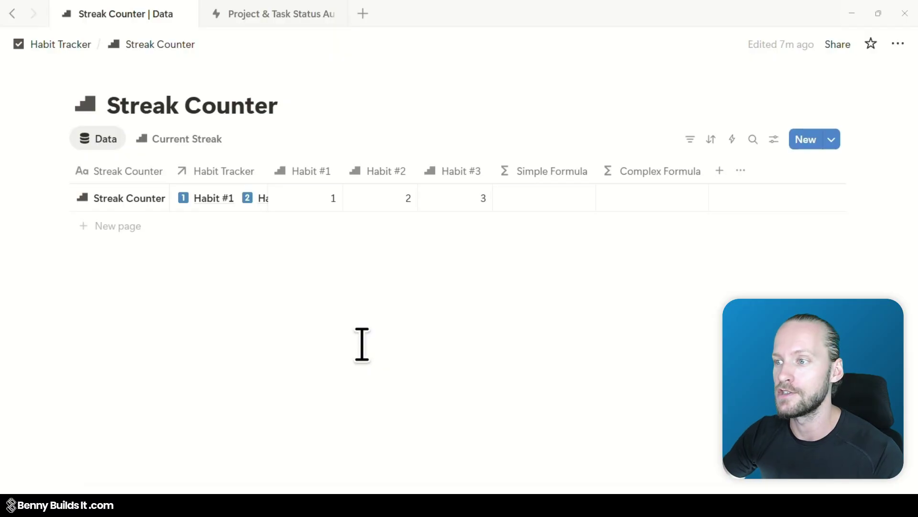
left_click(316, 205)
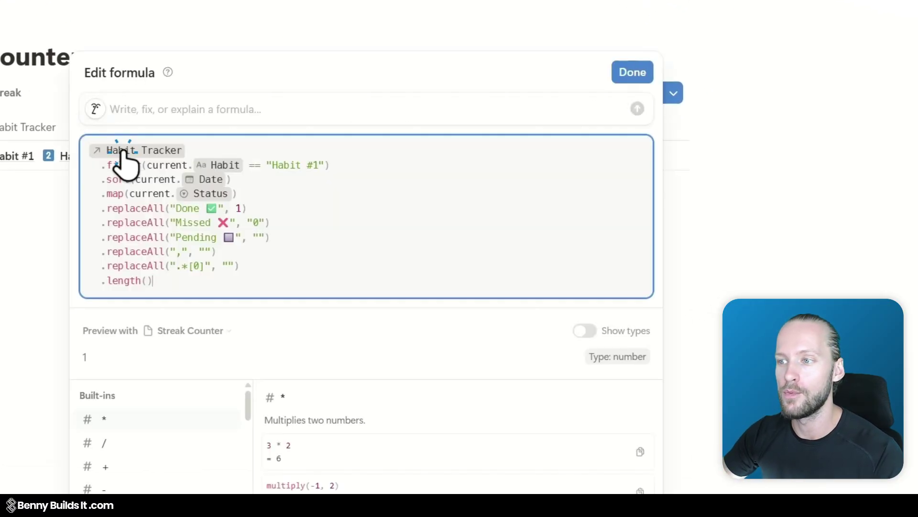
left_click(324, 67)
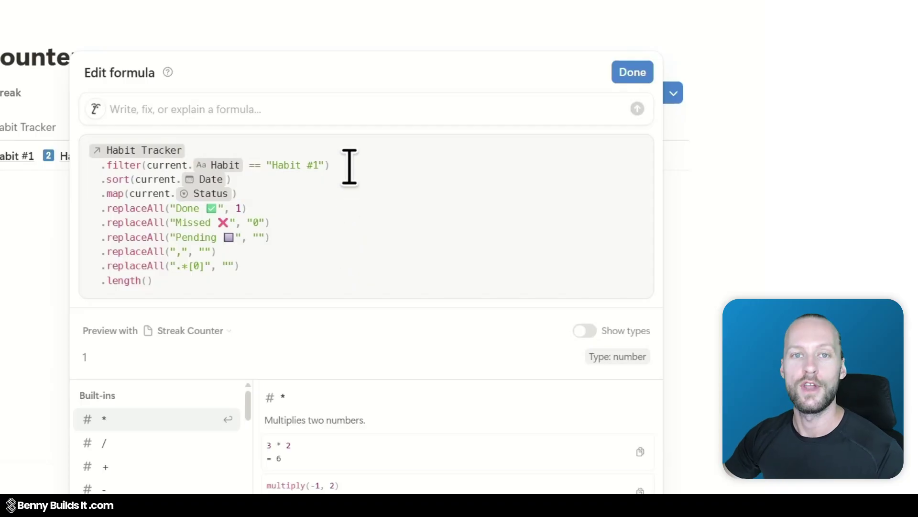
Ask the formula AI 'What does this formula do?'.
left_click(263, 109)
type("W")
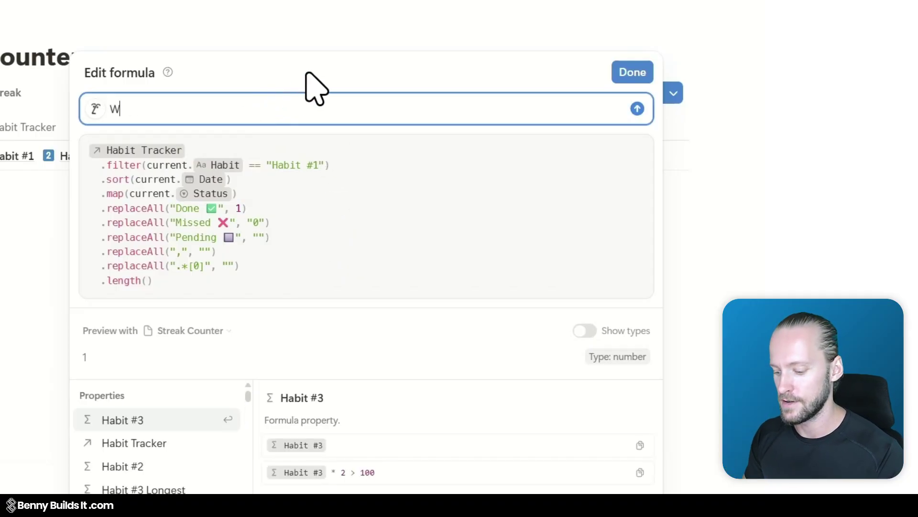
type("hat does this fo")
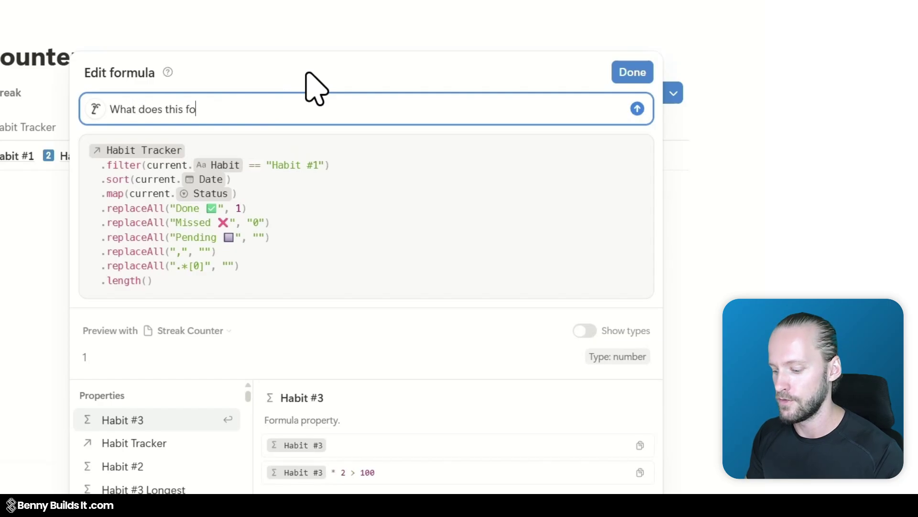
type("rmula do?")
key("Return")
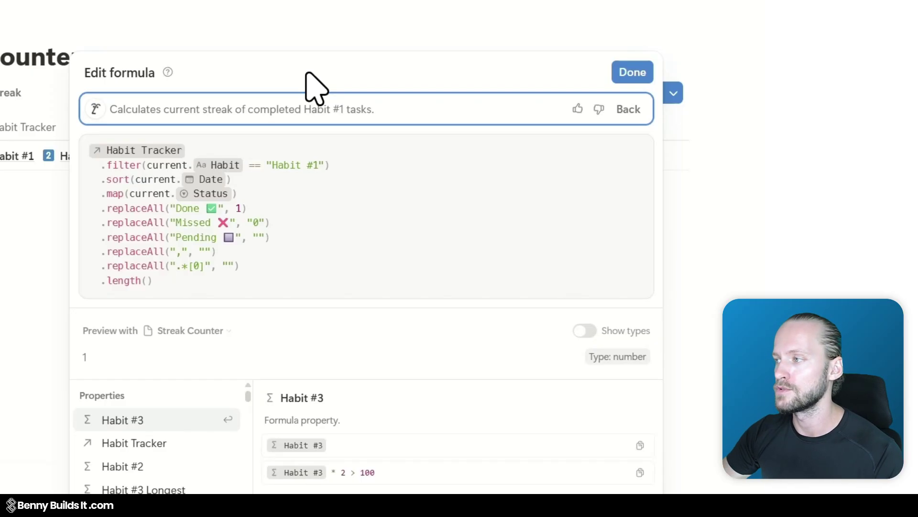
Return from the AI's one-line answer and delete the old question text.
left_click(383, 108)
left_click(368, 109)
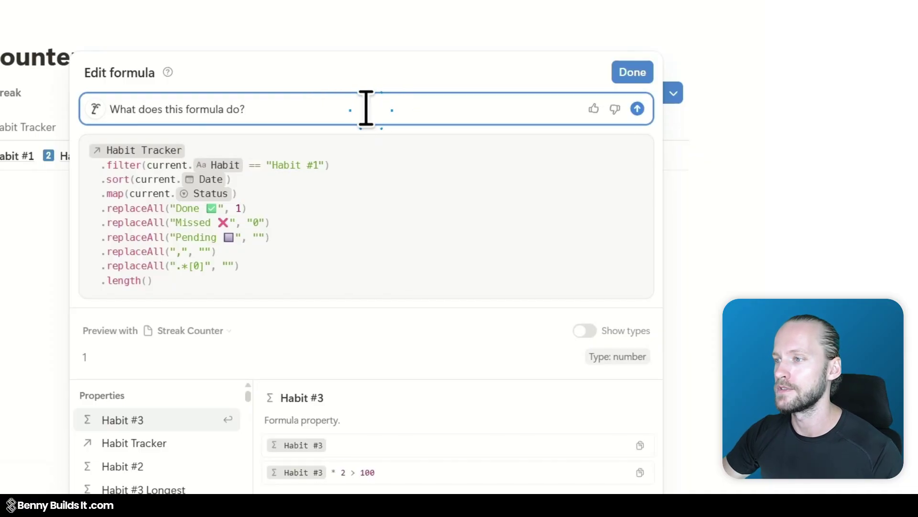
left_click_drag(366, 108, 111, 117)
key("BackSpace")
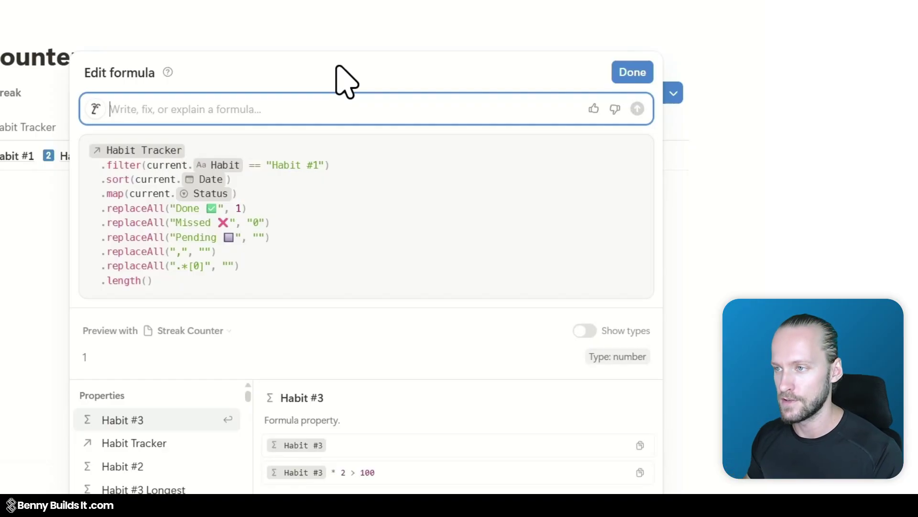
Ask the AI: 'Please add comments to the formula to explain every step one by one.'.
type("Please ")
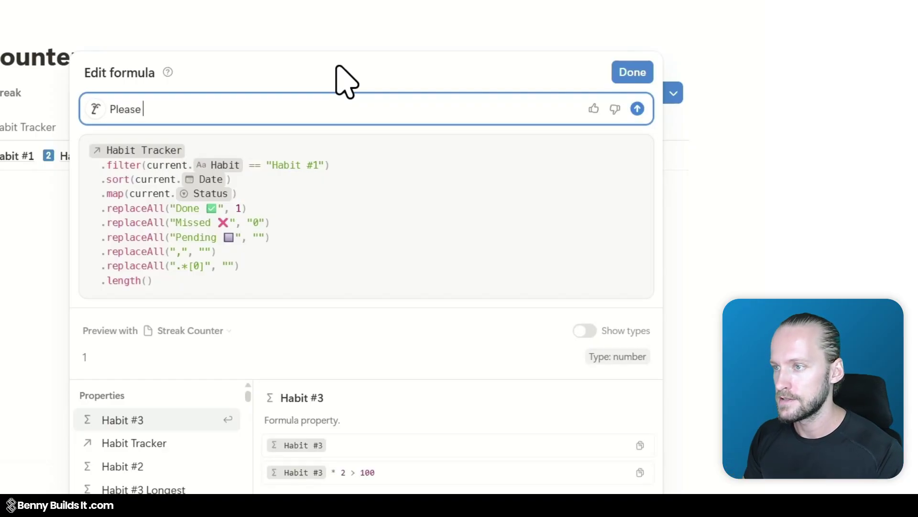
type("add comment")
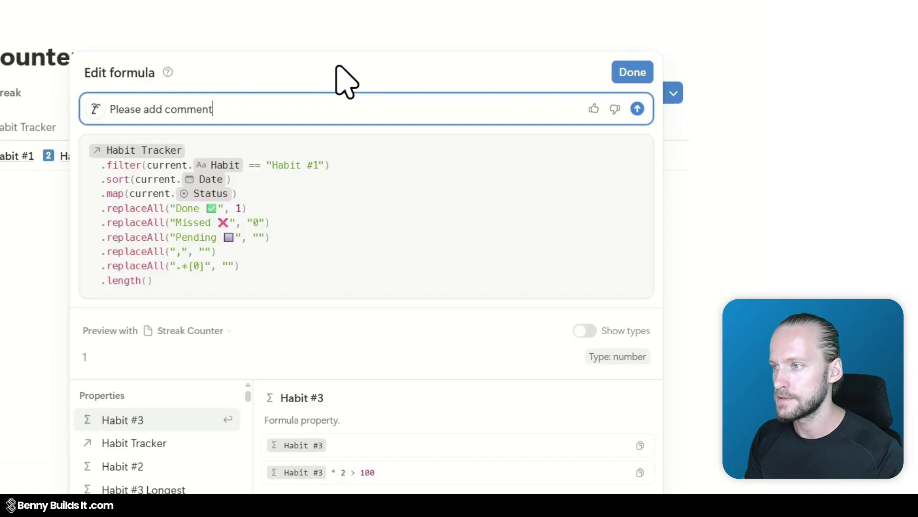
type("s to the for")
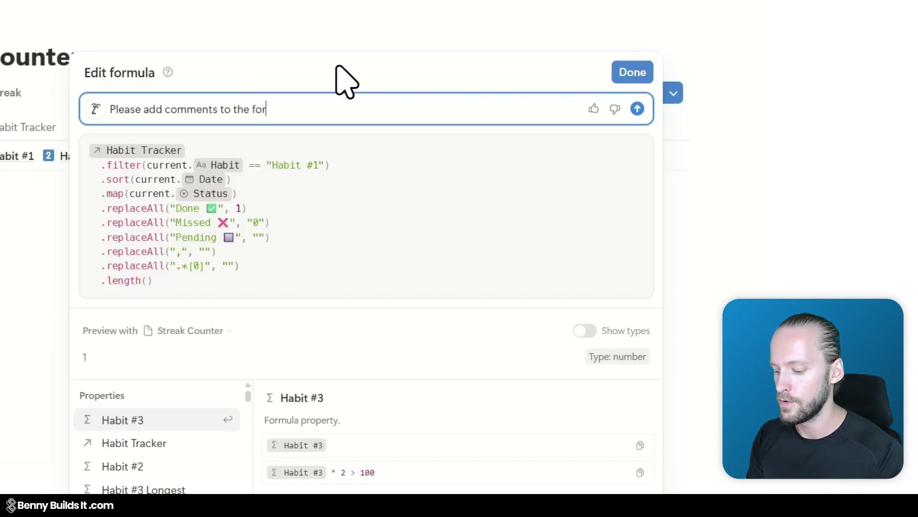
type("mula to ex")
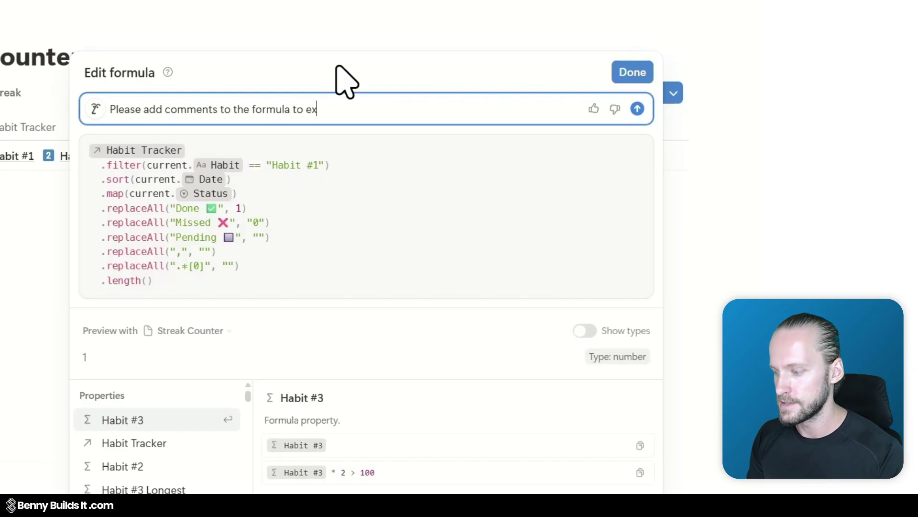
type("plain every s")
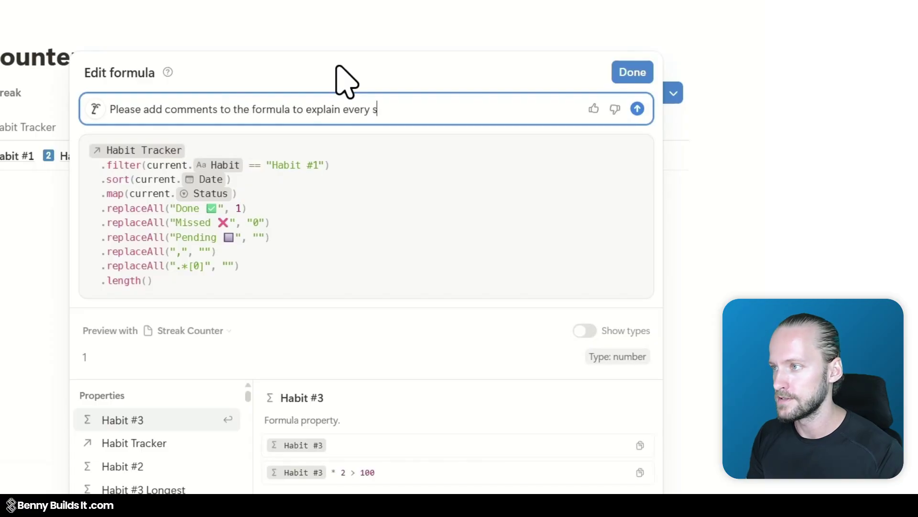
type("teps")
key("BackSpace")
type("one by one.")
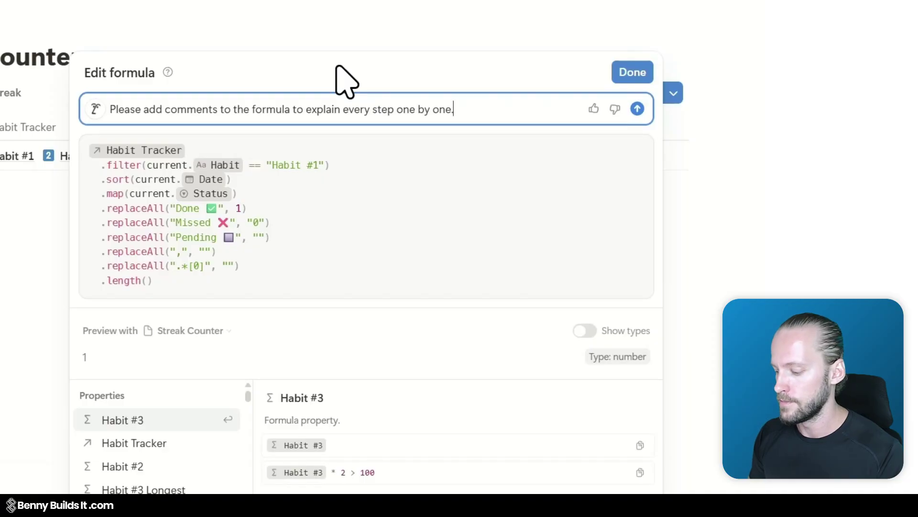
key("Return")
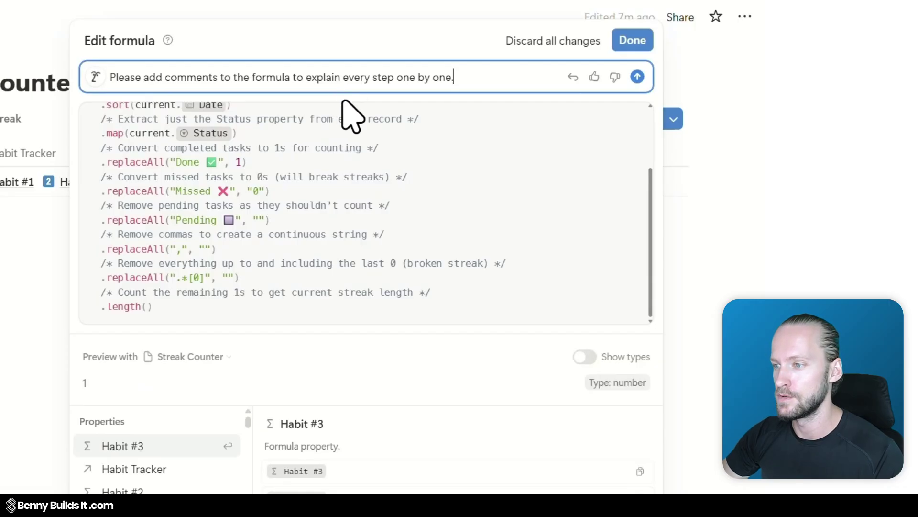
scroll(432, 231, "up", 3)
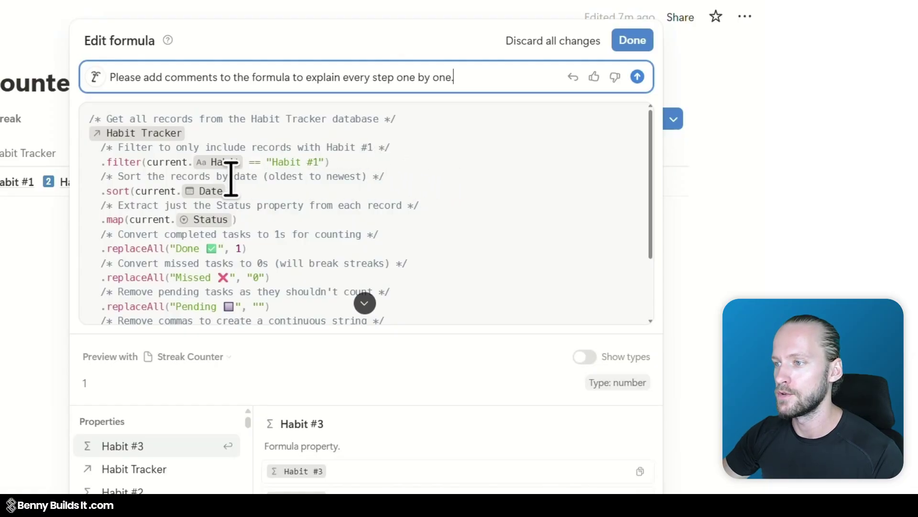
scroll(339, 175, "down", 1)
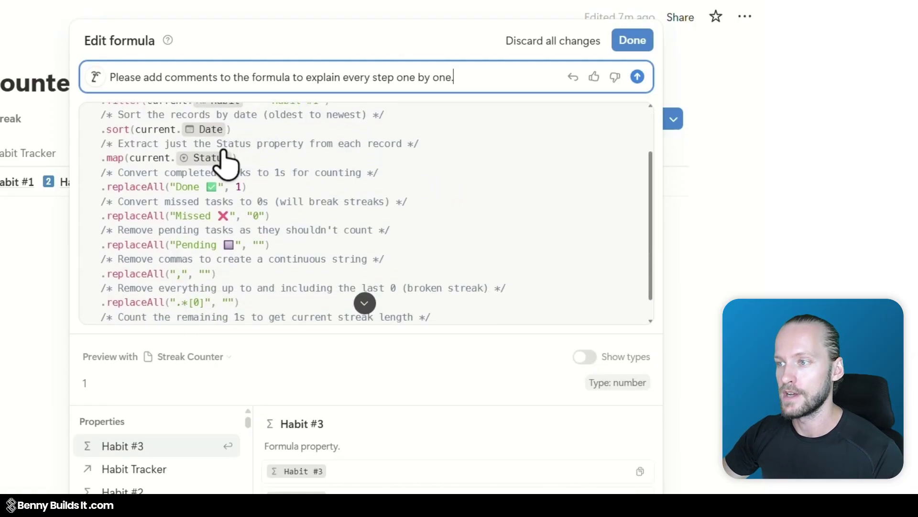
scroll(332, 146, "down", 1)
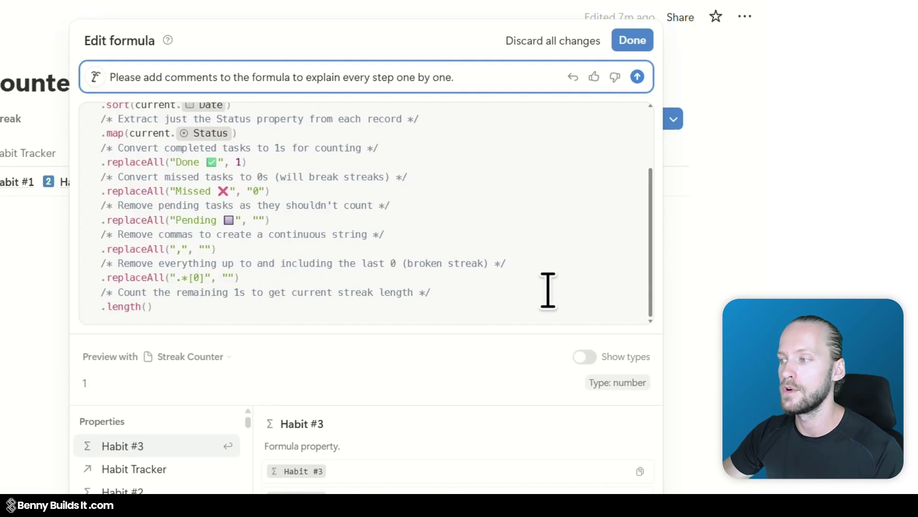
scroll(548, 290, "up", 2)
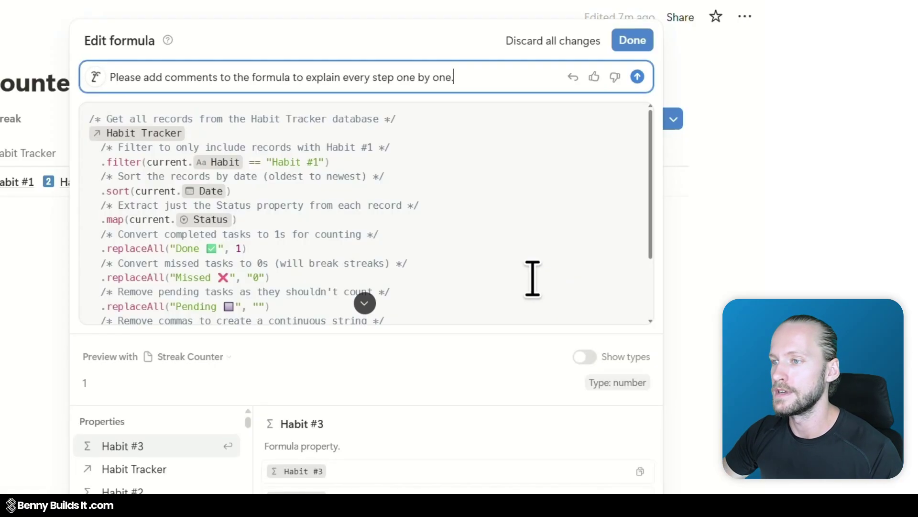
scroll(530, 280, "down", 3)
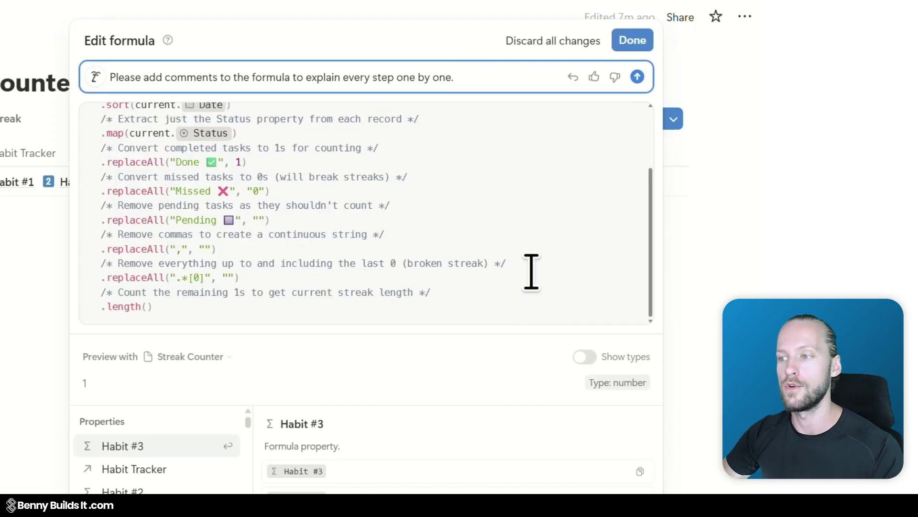
Scroll back up in the Edit formula dialog to the top of the commented formula.
scroll(532, 271, "up", 4)
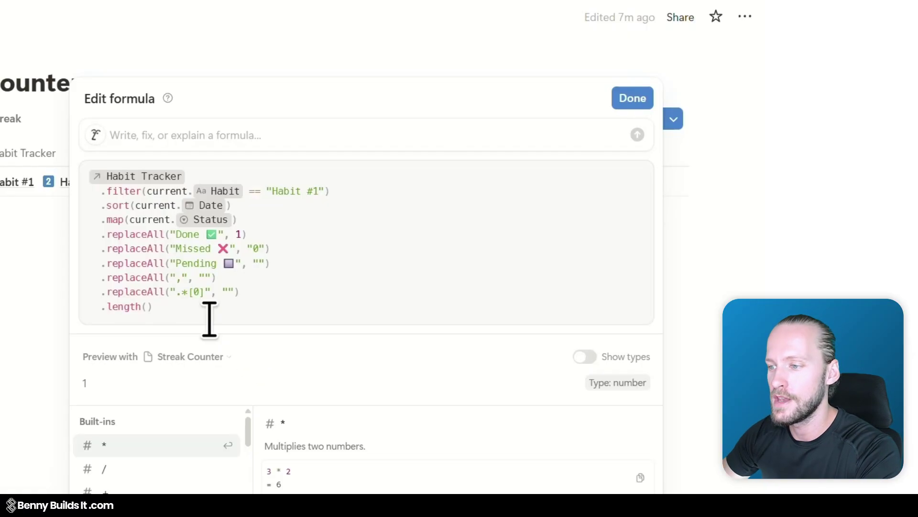
Misspell replaceAll and remove the opening parenthesis after length in the formula.
left_click(147, 265)
key("BackSpace")
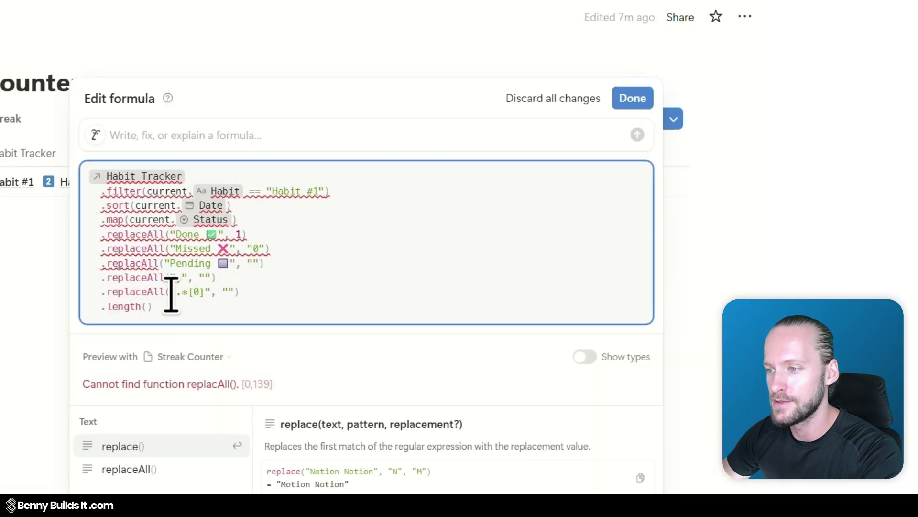
left_click(147, 306)
key("BackSpace")
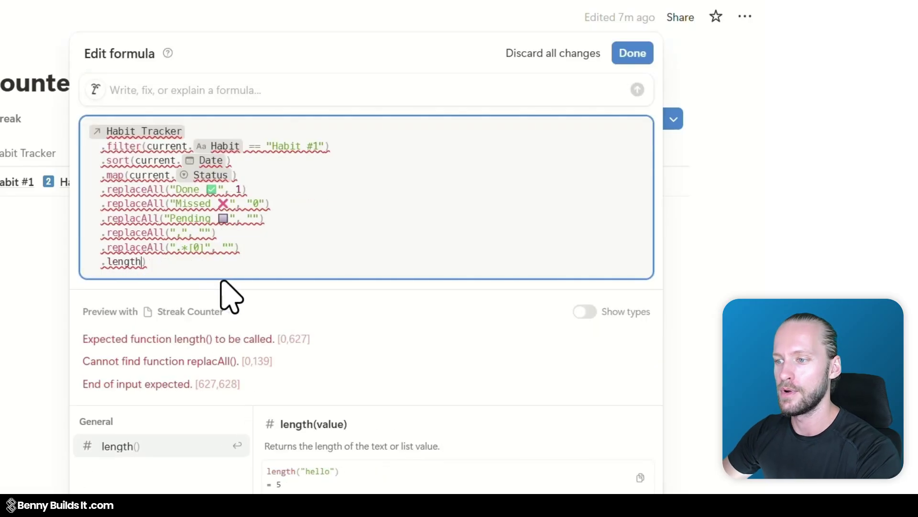
Ask the AI: 'Please fix the errors in below formula.'.
left_click(160, 87)
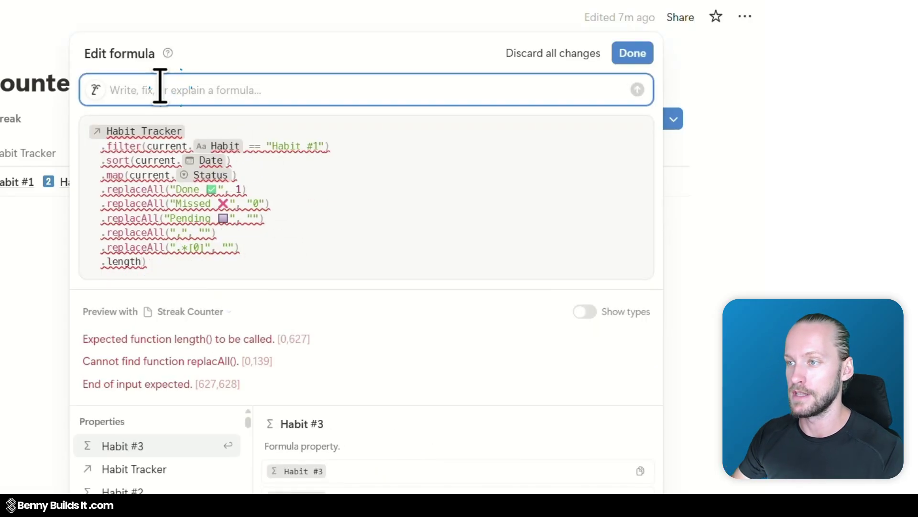
type("Please")
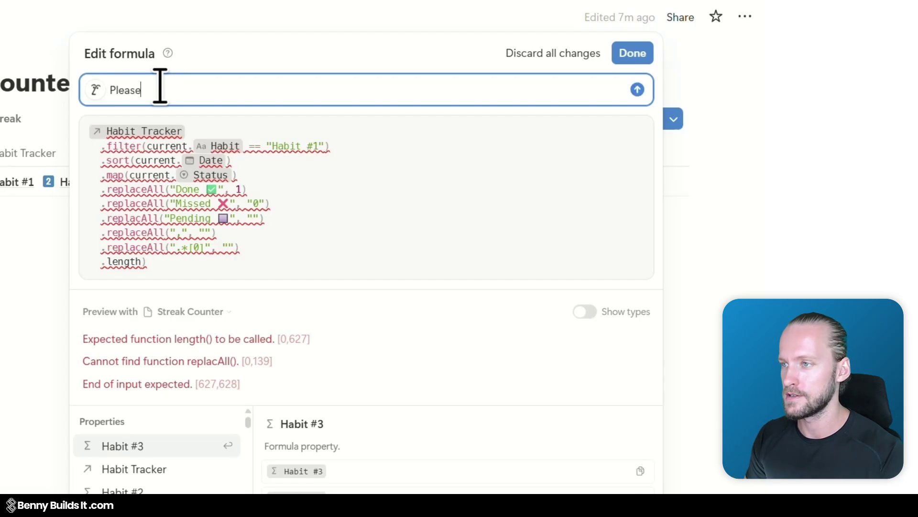
type(" fix the error")
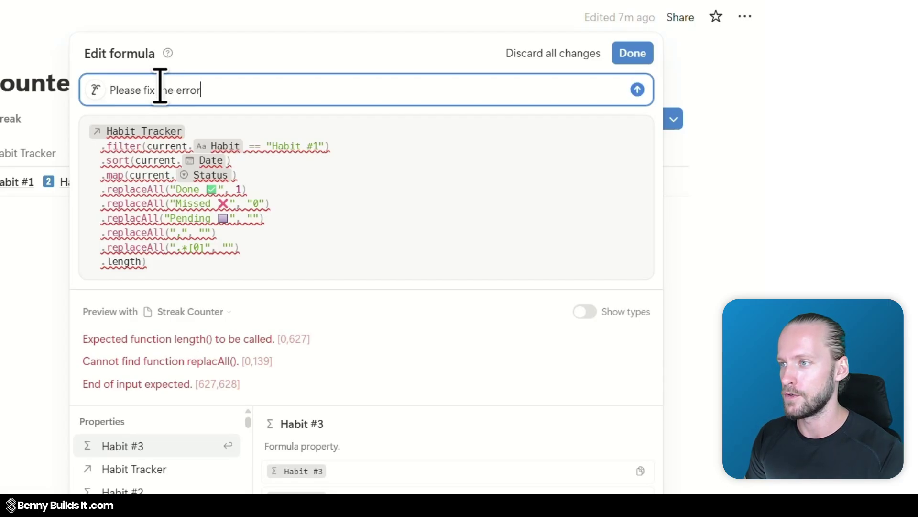
type("s in below fo")
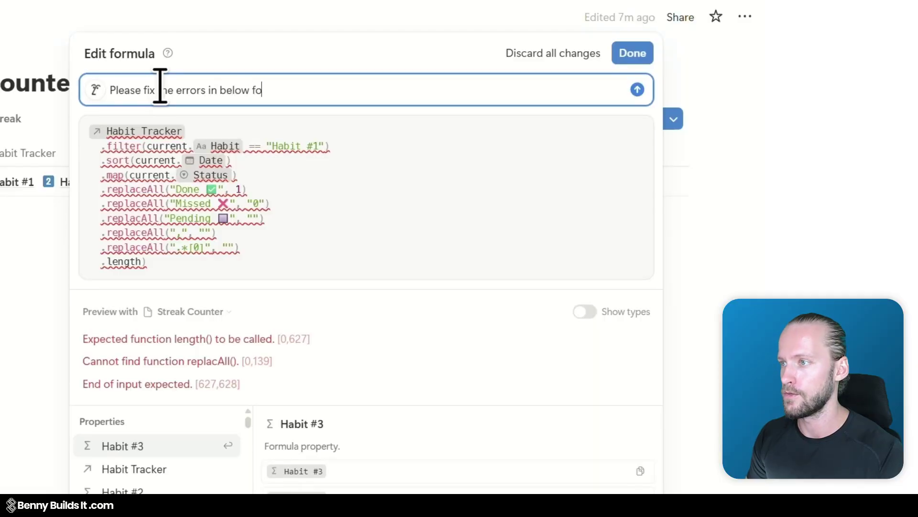
type("rmula.")
key("Return")
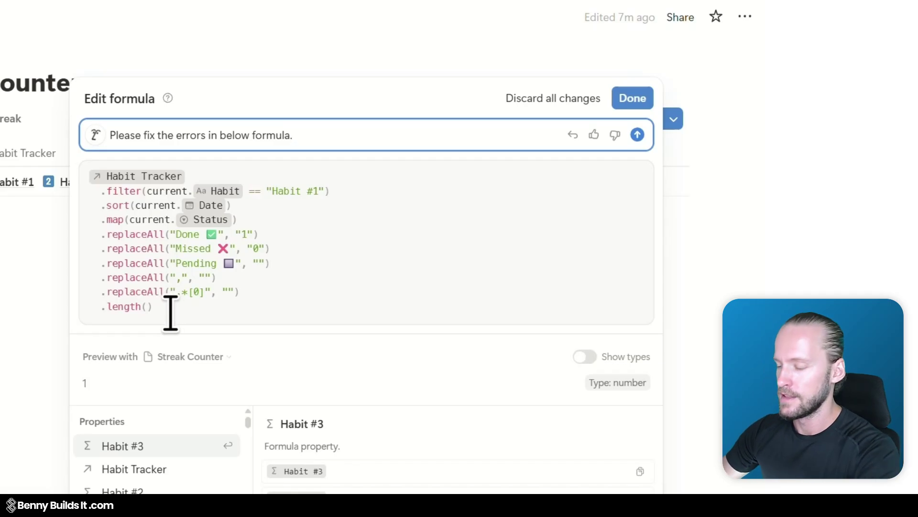
Break the formula: drop length's parentheses, the Done line's closing parenthesis, and add ',,,' after Missed.
left_click(160, 306)
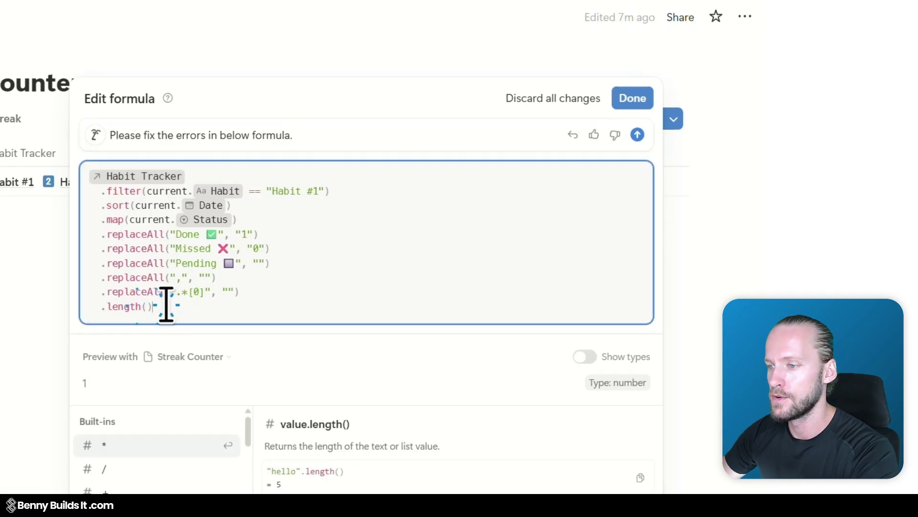
key("BackSpace")
key("BackSpace")
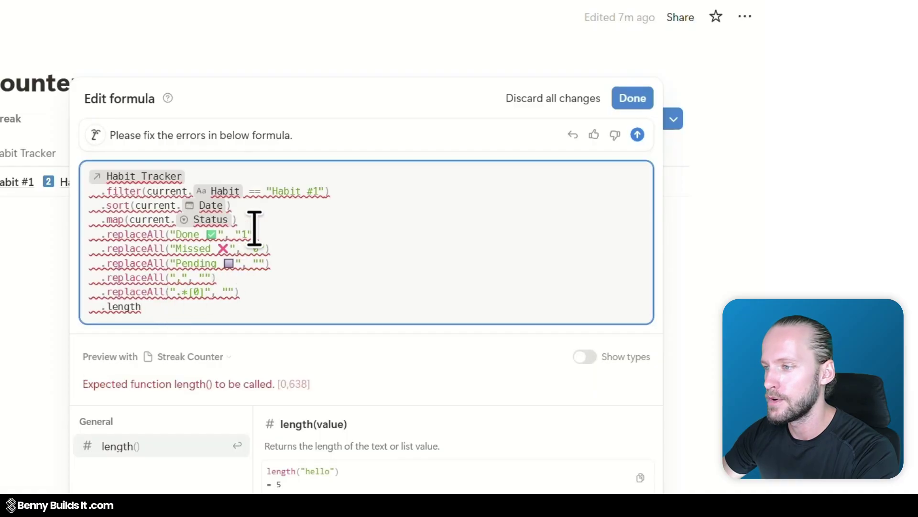
left_click(259, 234)
key("BackSpace")
left_click_drag(238, 249, 242, 231)
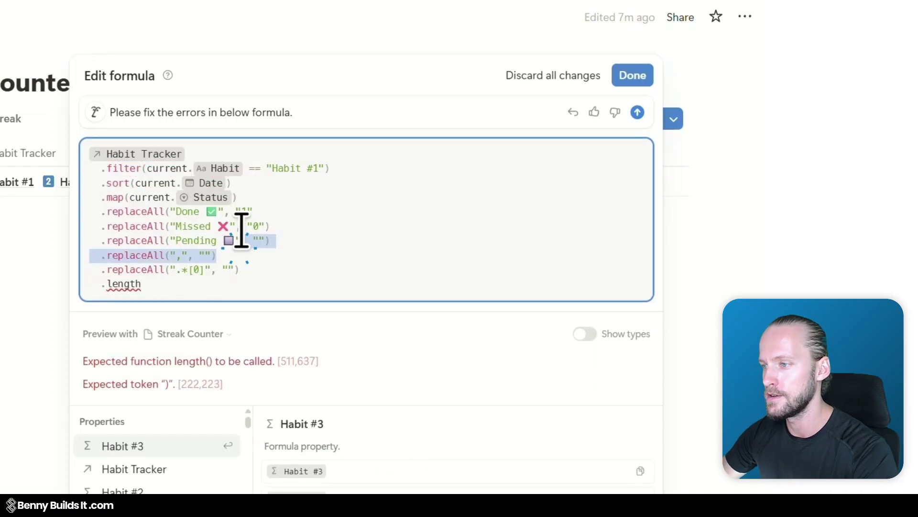
left_click(267, 223)
type(",,,")
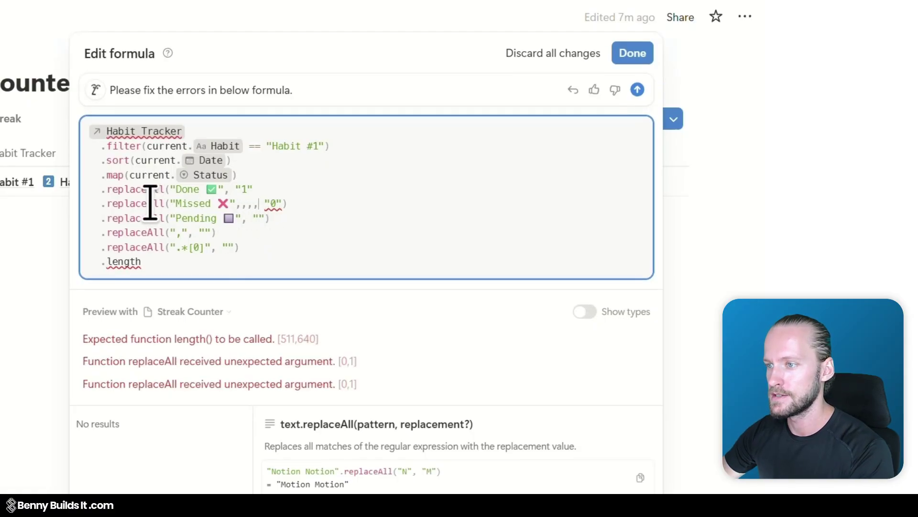
Misspell replaceAll on the Missed line, delete the sort line's parenthesis, and resend the fix request.
left_click(151, 204)
key("BackSpace")
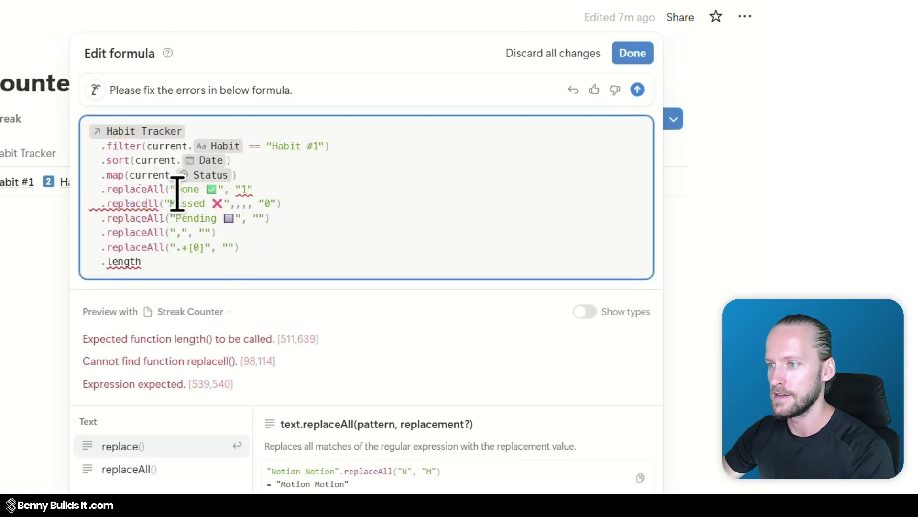
left_click(233, 160)
key("BackSpace")
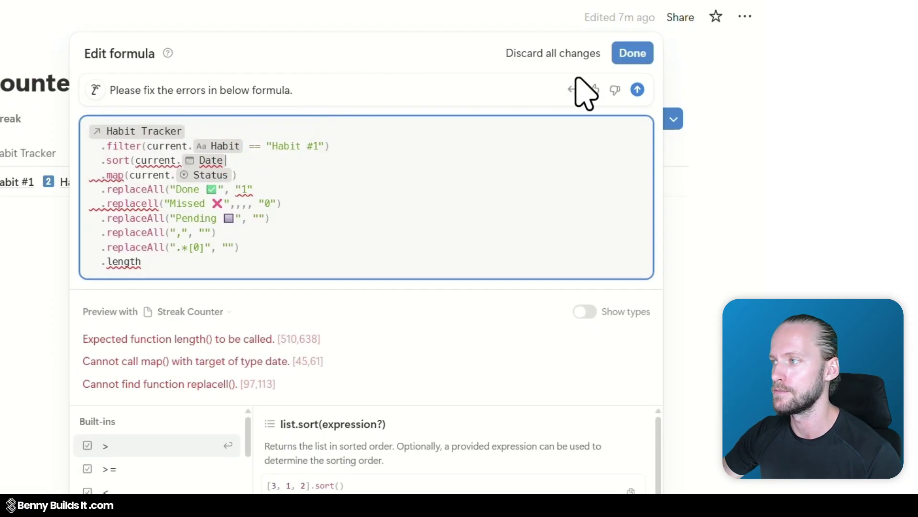
left_click(413, 86)
key("Return")
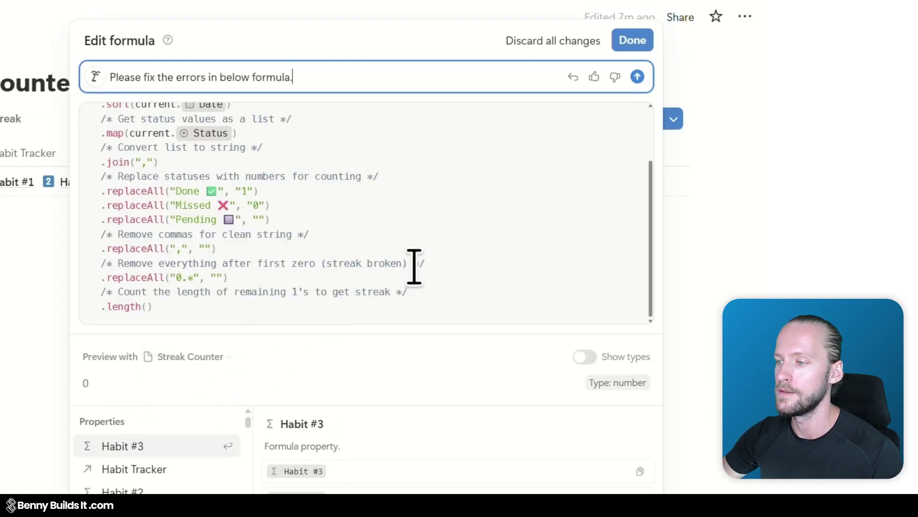
Scroll through the AI-repaired, commented formula ending in replaceAll("0.*", "") and .length().
scroll(414, 256, "up", 3)
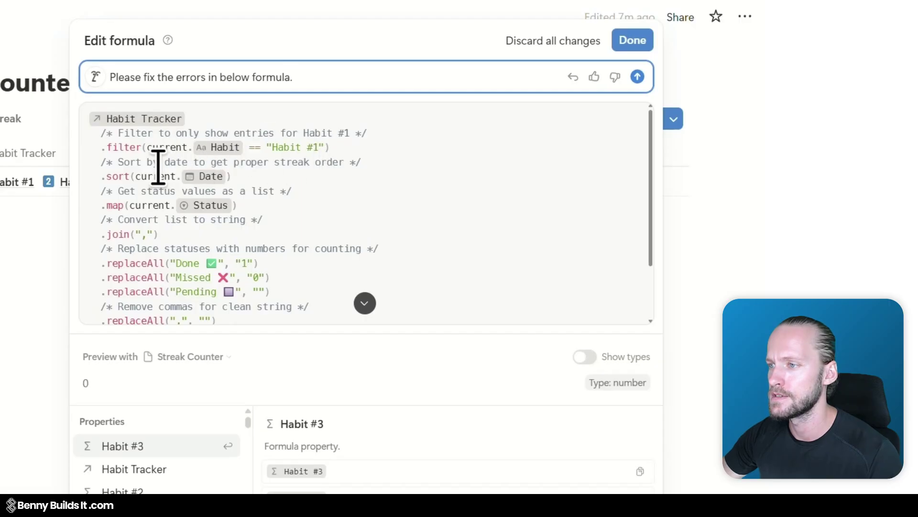
scroll(283, 184, "down", 3)
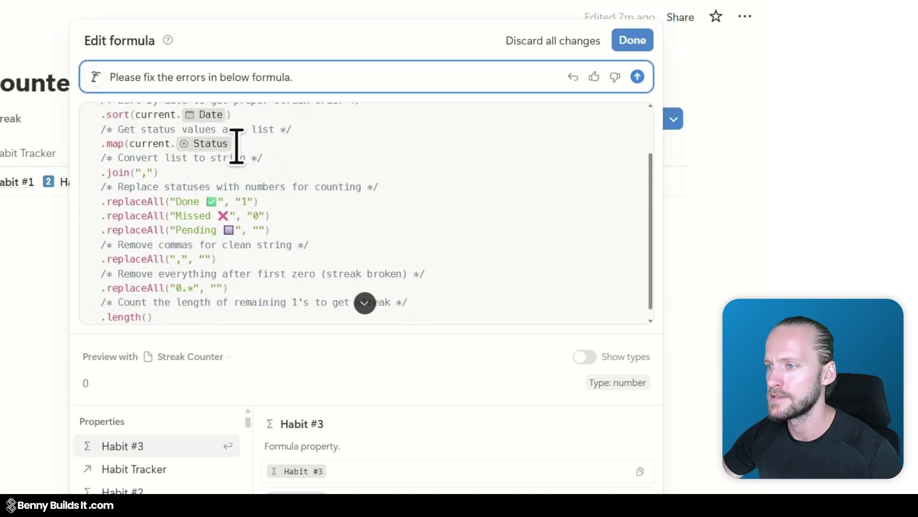
scroll(237, 147, "down", 1)
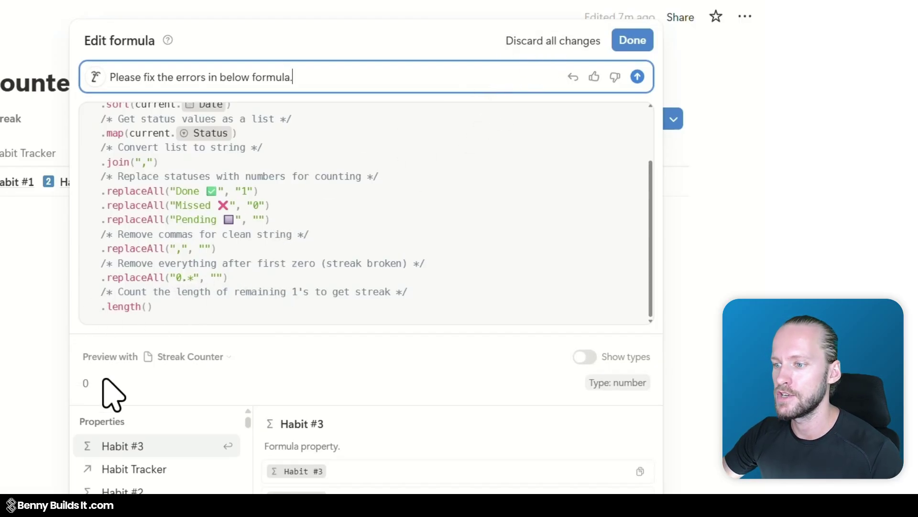
Discard all changes to restore the original replaceAll(".*[0]", "") formula previewing 1.
left_click(519, 43)
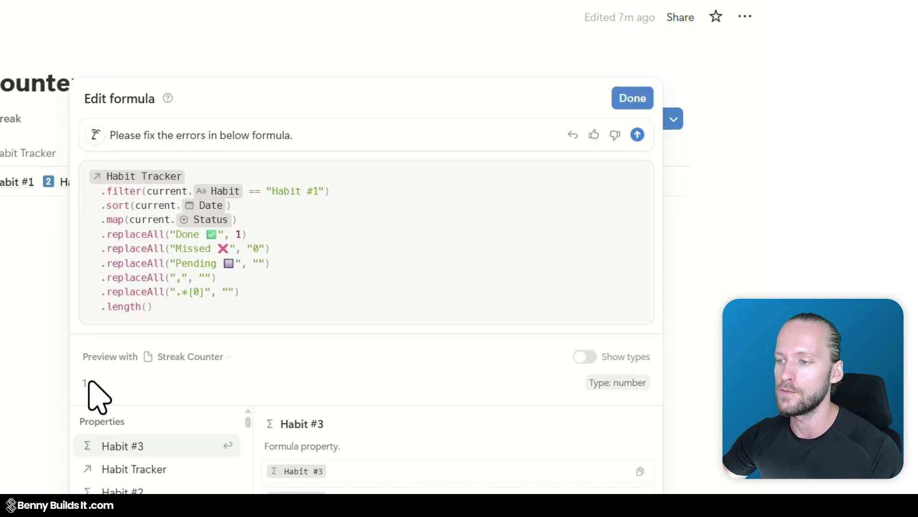
Place the caret in the Habit #1 formula code before closing the editor.
left_click(170, 309)
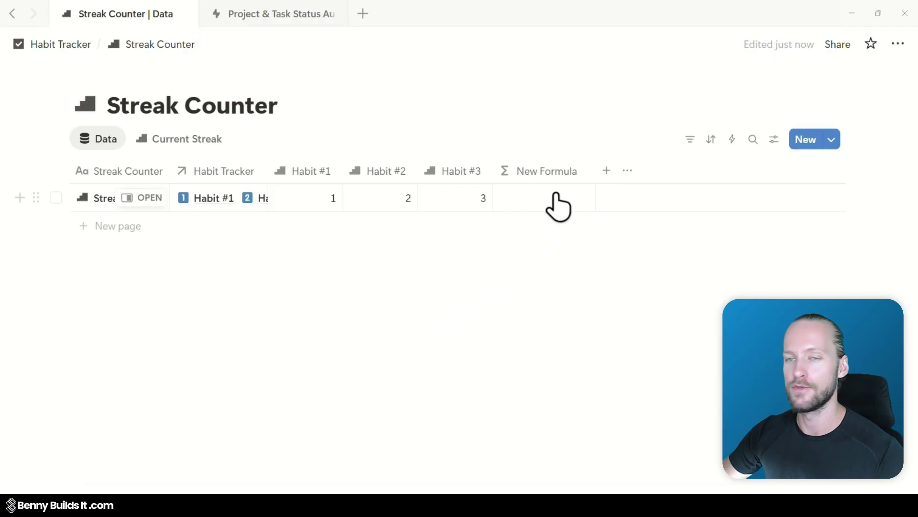
Have Notion AI write a New Formula counting all related Habit Tracker pages, previewing 9.
left_click(557, 201)
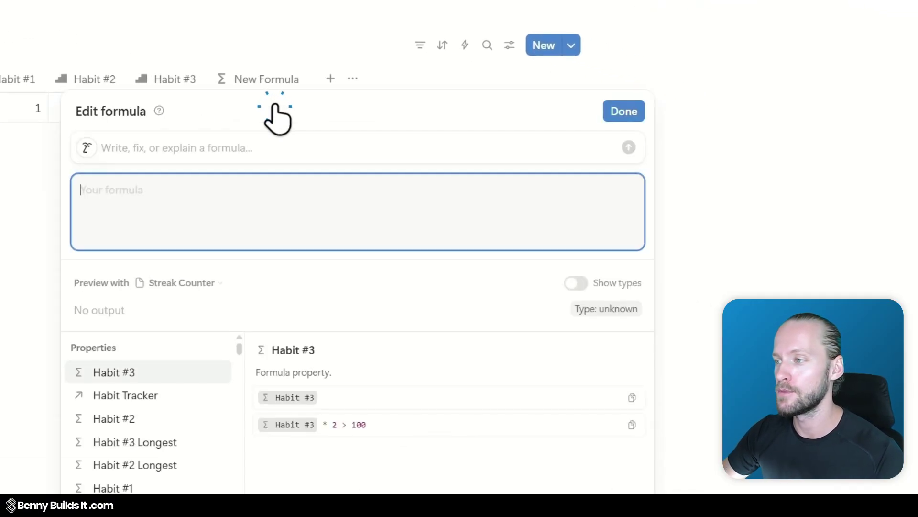
left_click(153, 147)
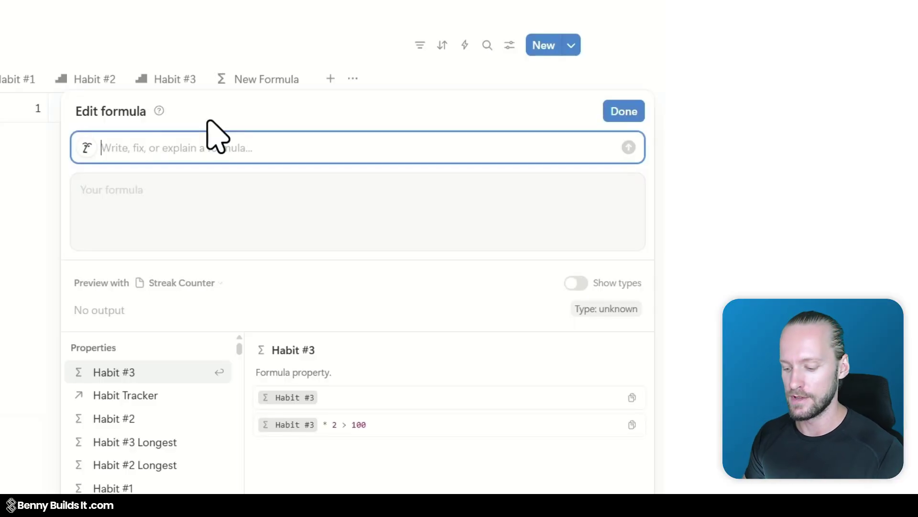
type("Ple")
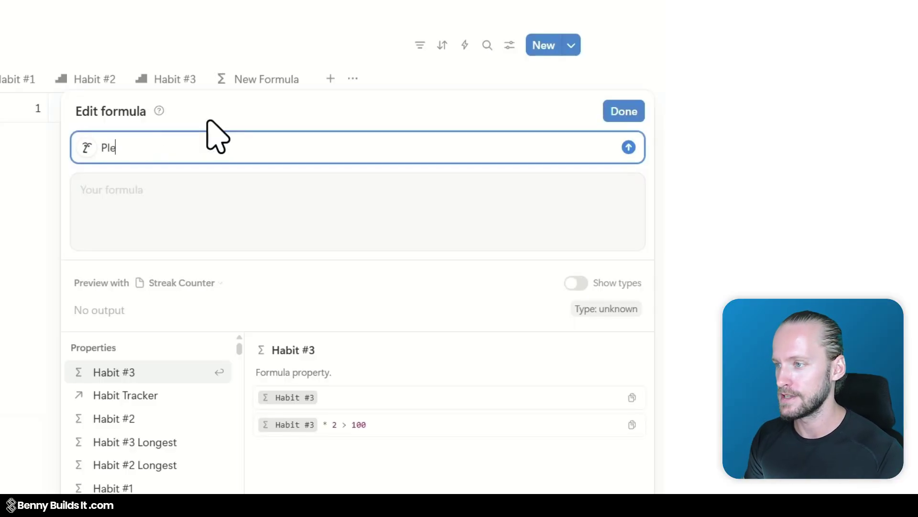
type("ase write")
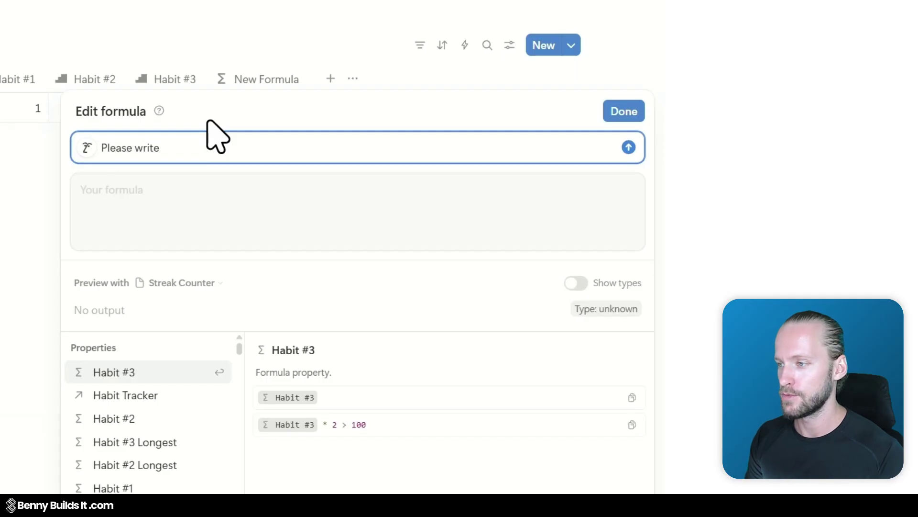
type(" a formula that ")
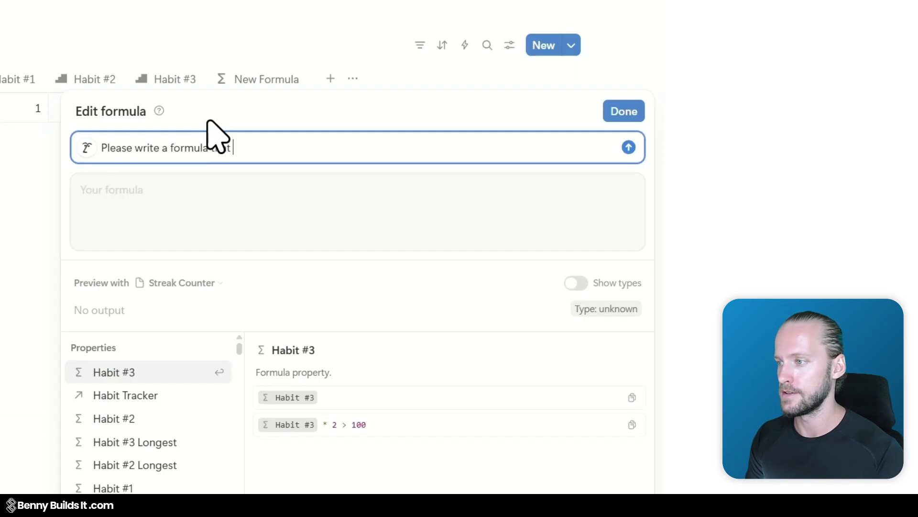
type("returns the co")
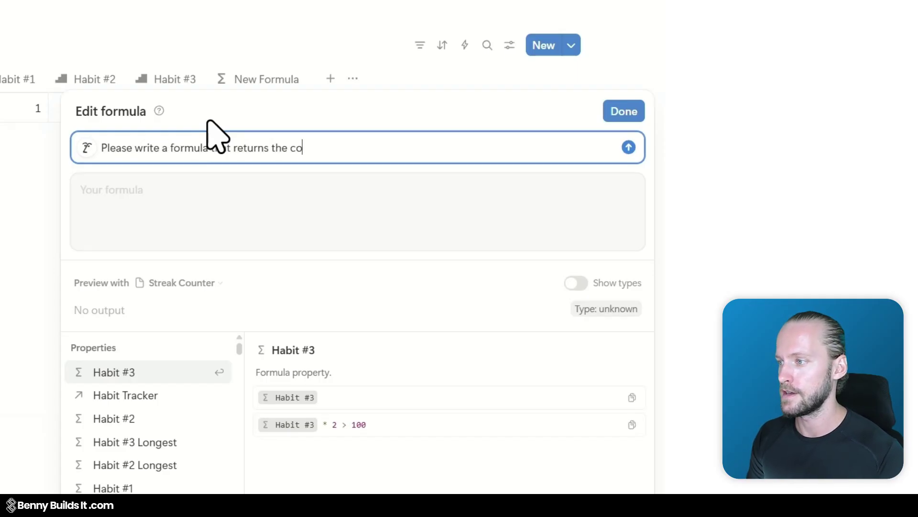
type("unt of all pages ")
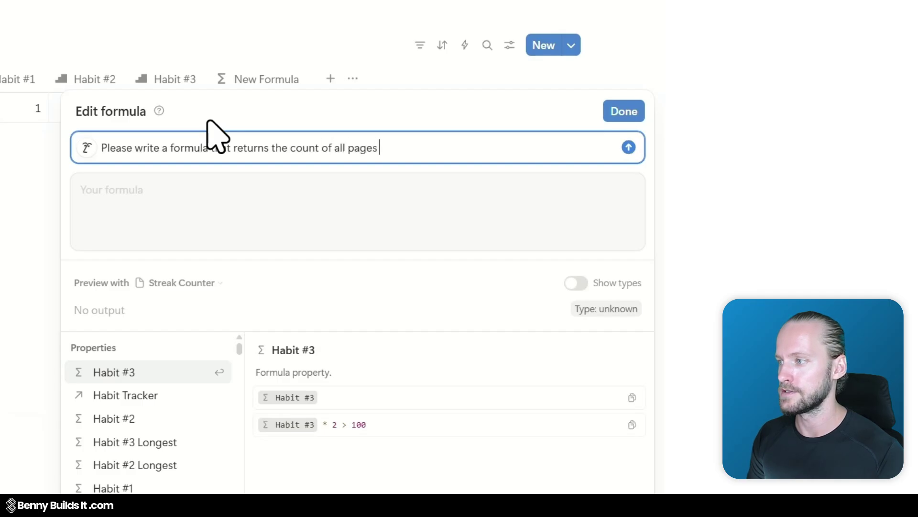
type("in the related ha")
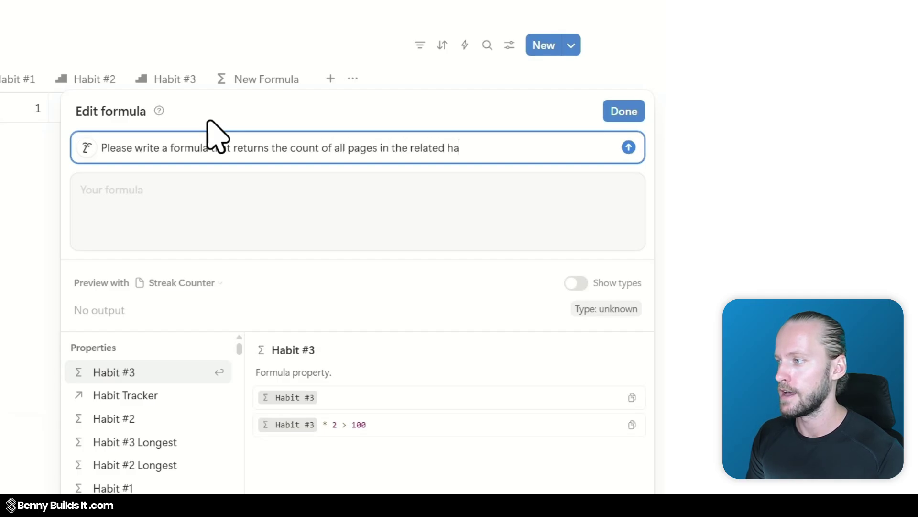
type("bits data")
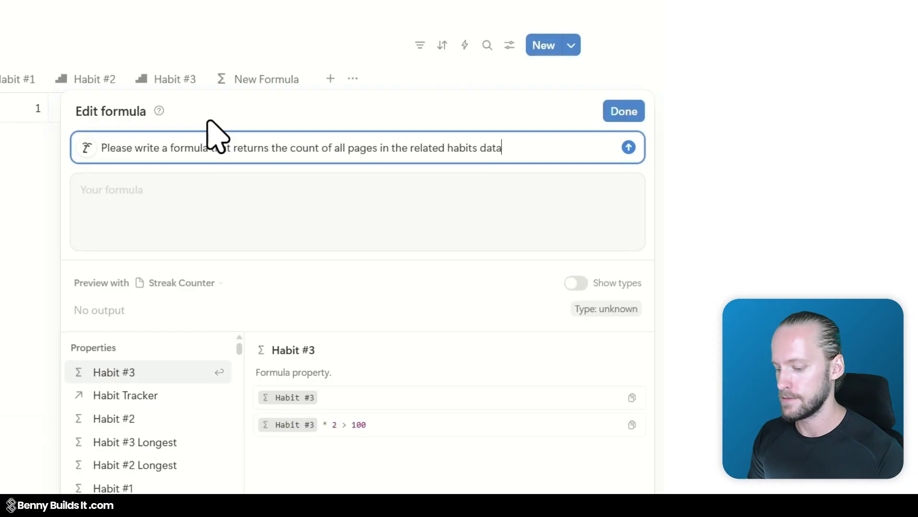
type("bases")
key("Return")
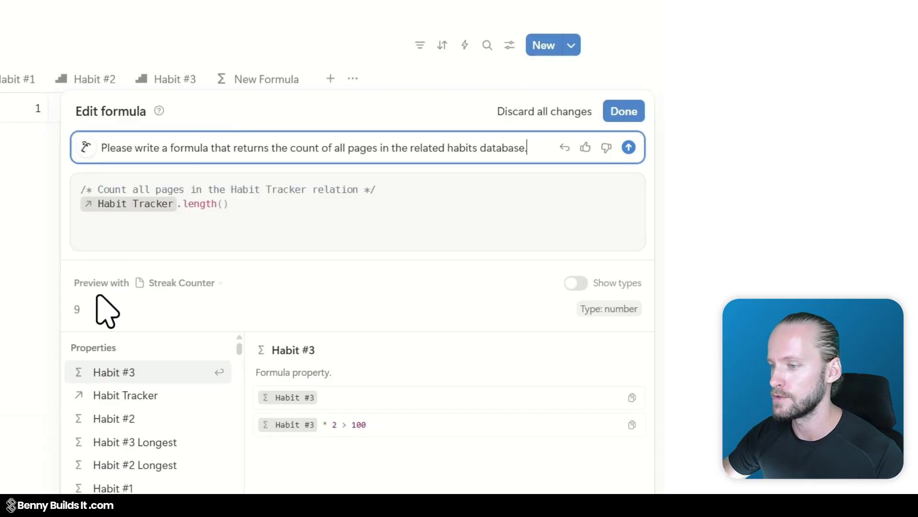
Replace the AI request with one asking for done "Habit #1" entries as a single-number current streak.
triple_click(515, 149)
key("BackSpace")
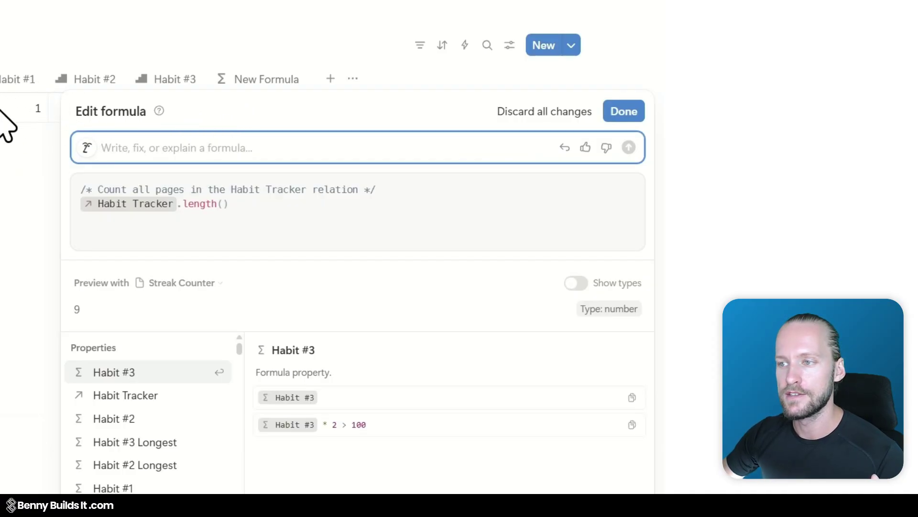
left_click(127, 148)
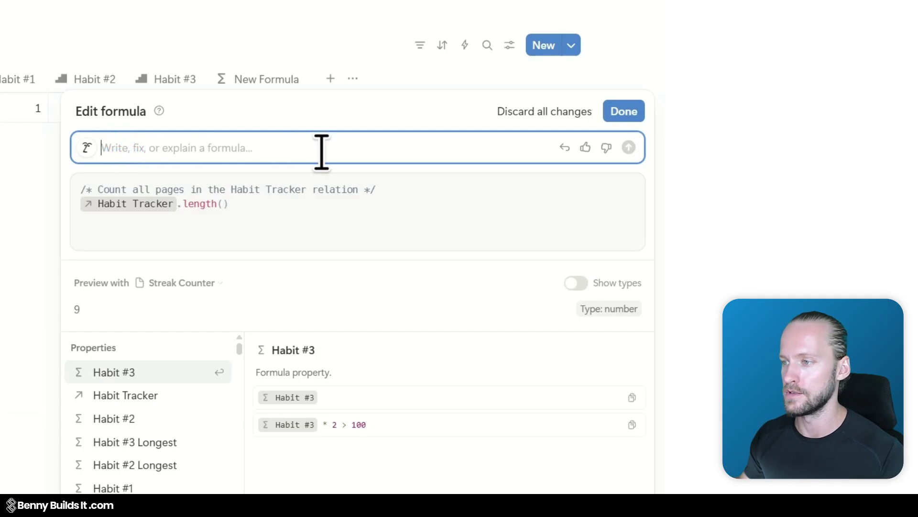
type("Plea")
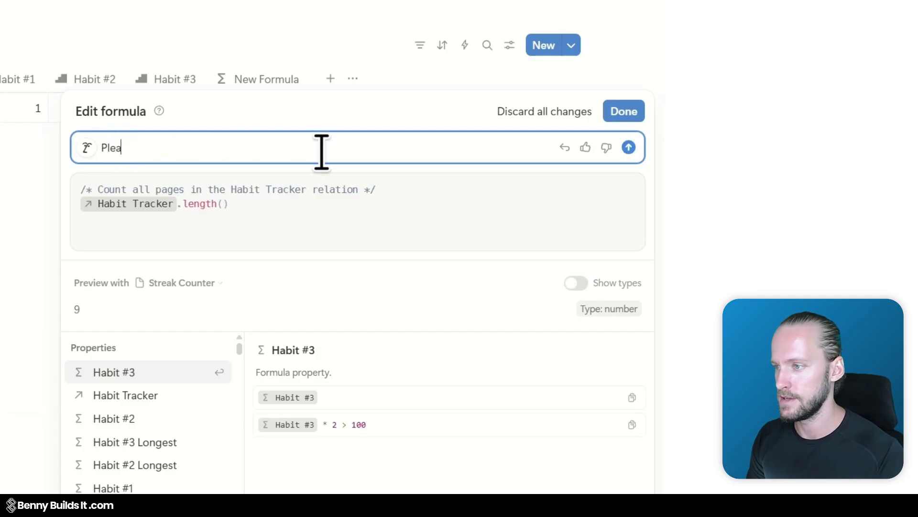
type("se write a for")
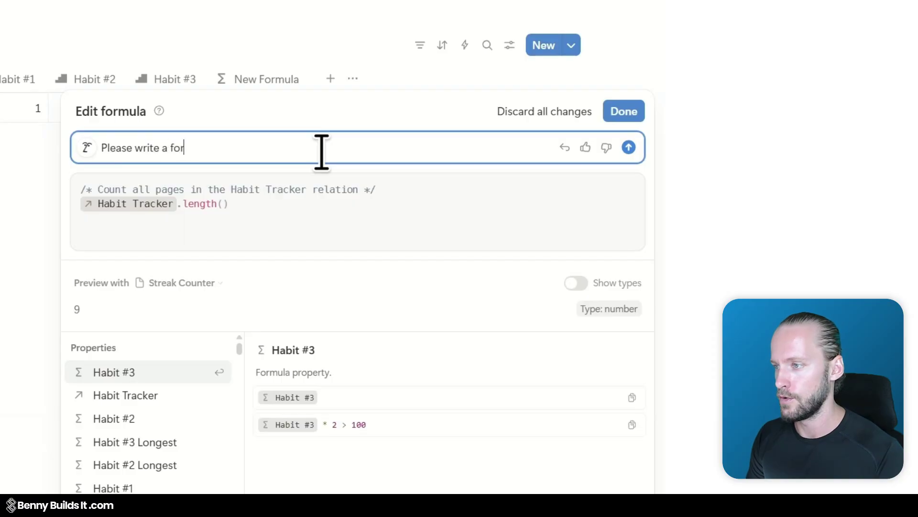
type("mula that retu")
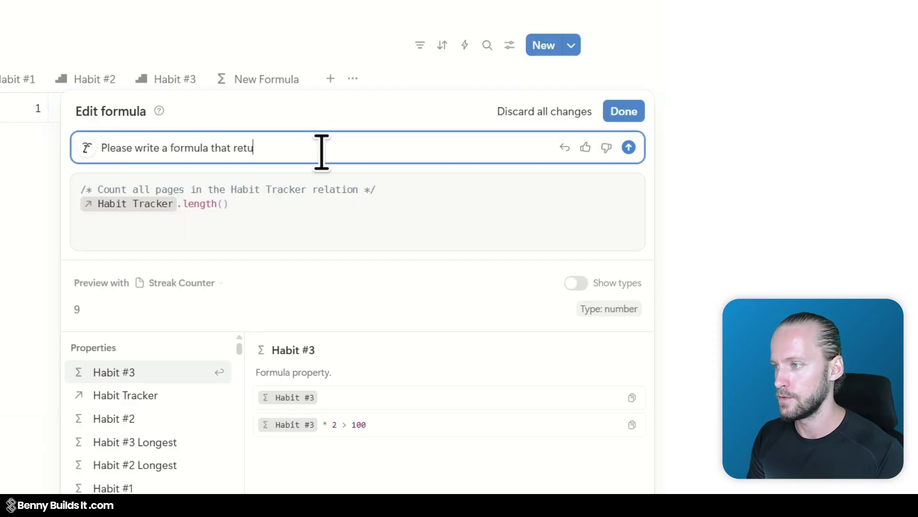
type("rns all")
type(" \"Hab")
type("it #1\" e")
type("ntries f")
type("rom the related t")
key("BackSpace")
type("database")
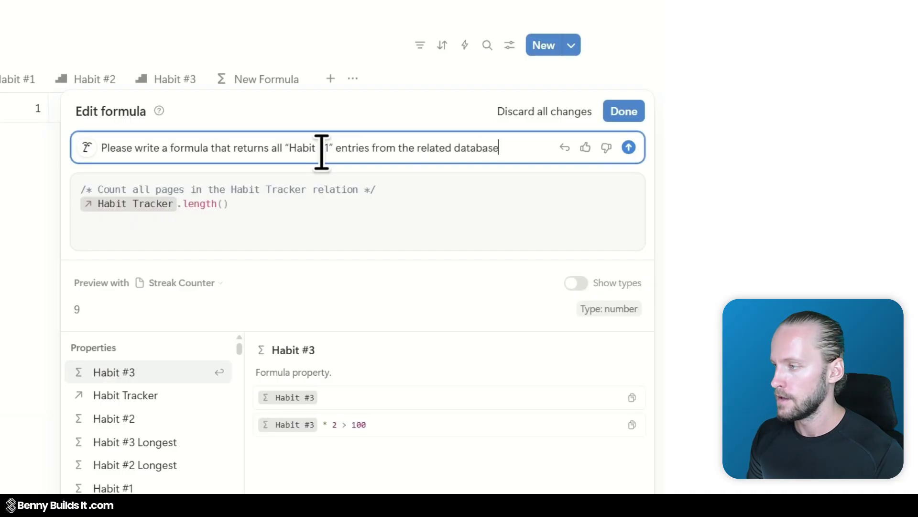
type(" that ")
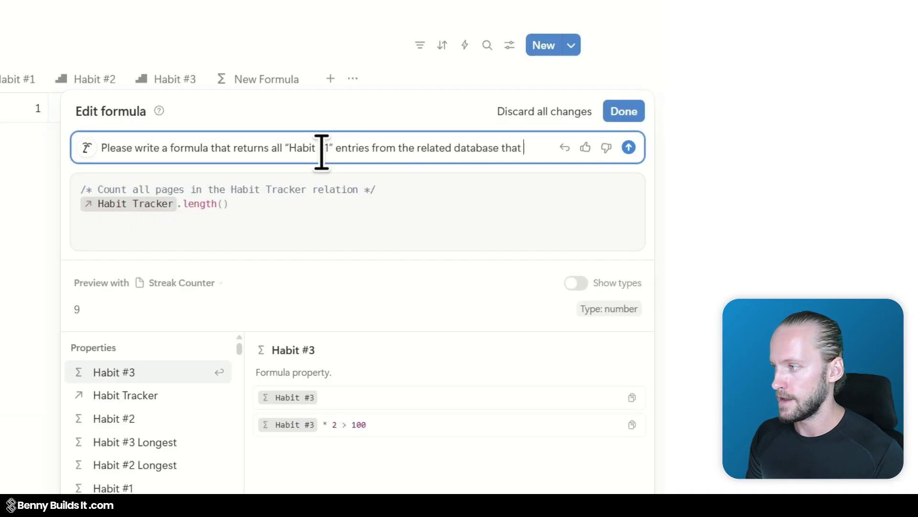
type("have been achi")
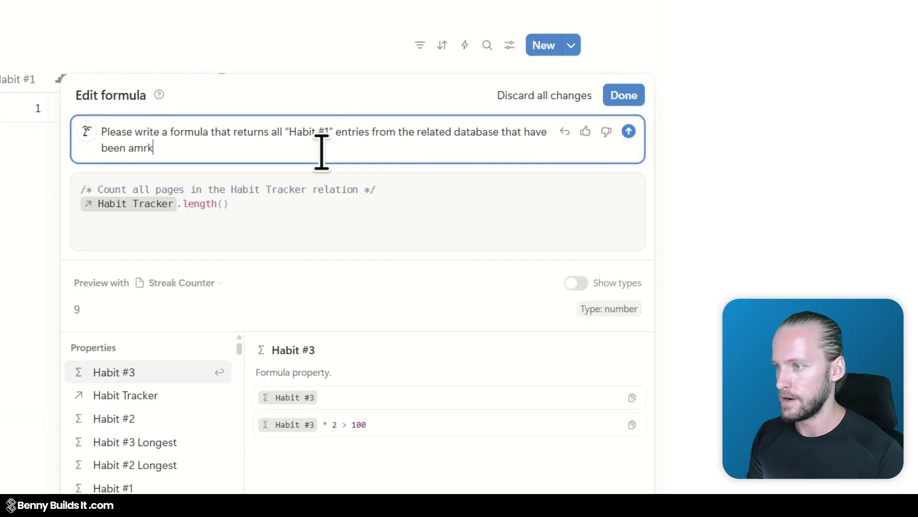
key("BackSpace")
key("BackSpace")
key("BackSpace")
key("BackSpace")
type("marked as done, wh")
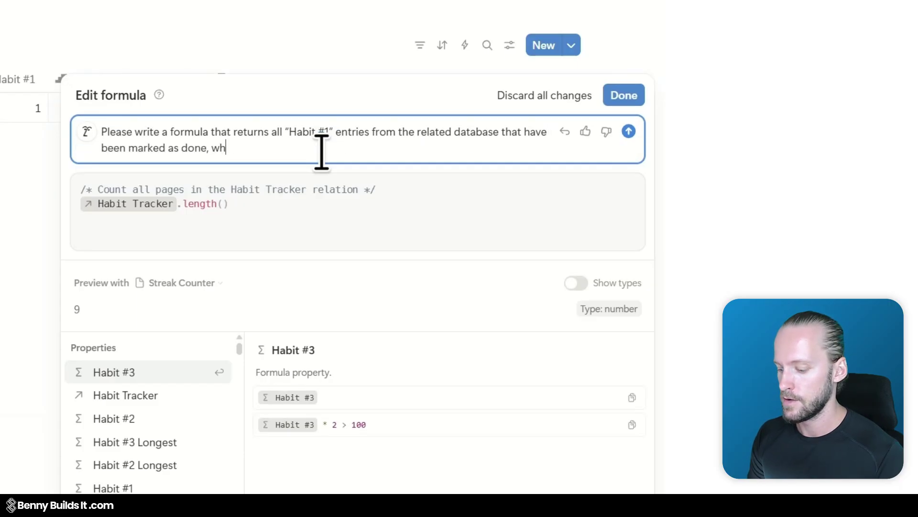
type("ich is the current streak")
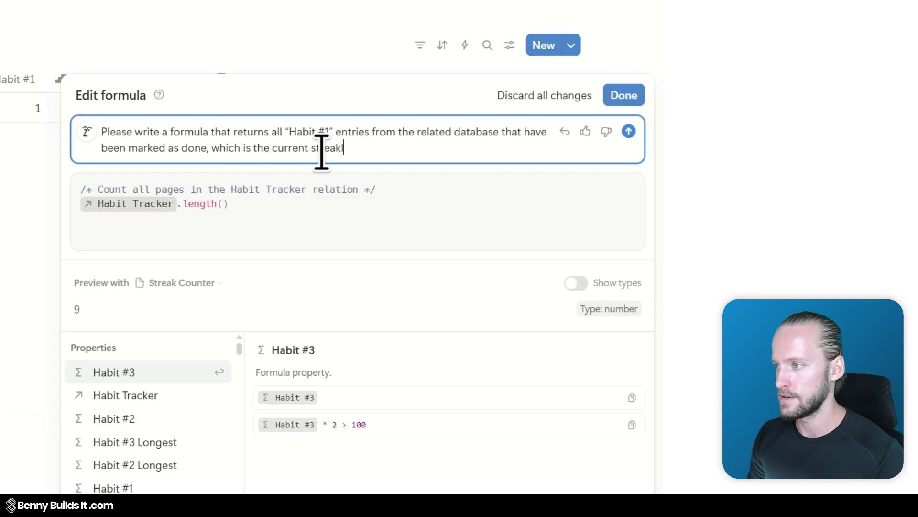
type(" for that ")
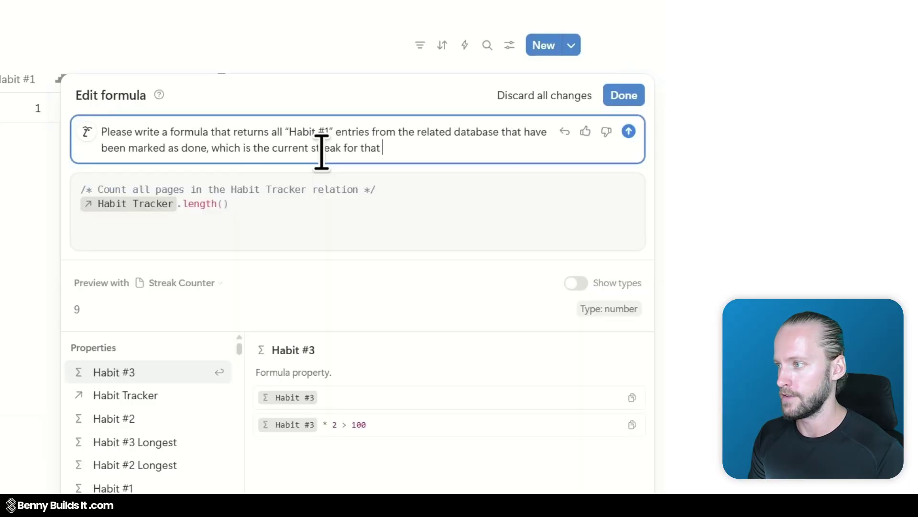
type("habit. It should be ret")
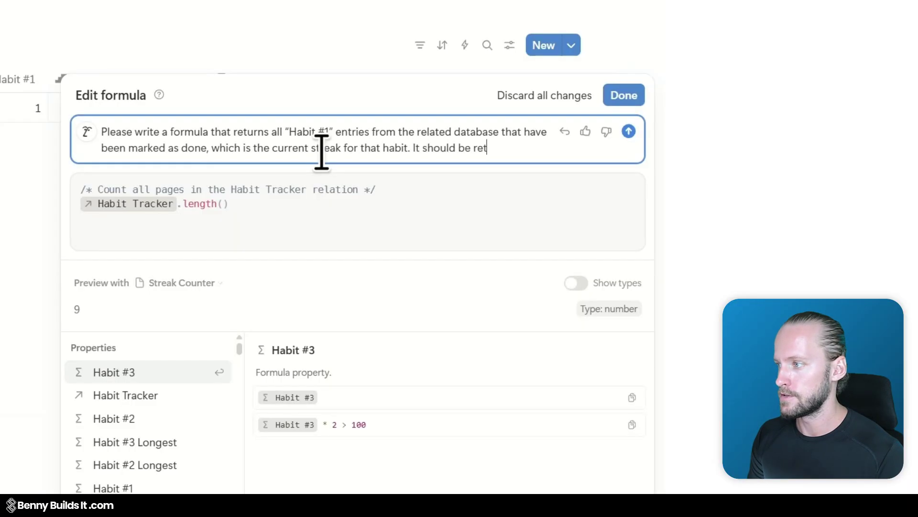
type("urned as a")
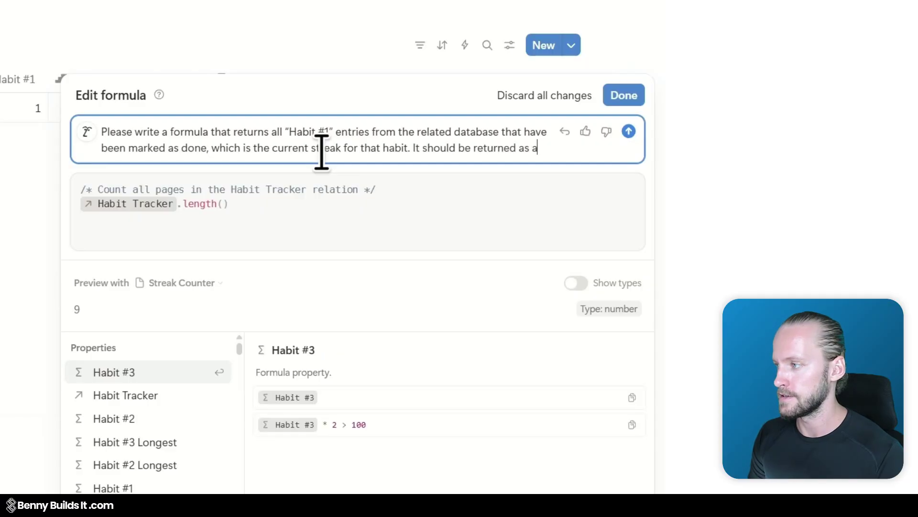
type(" single number")
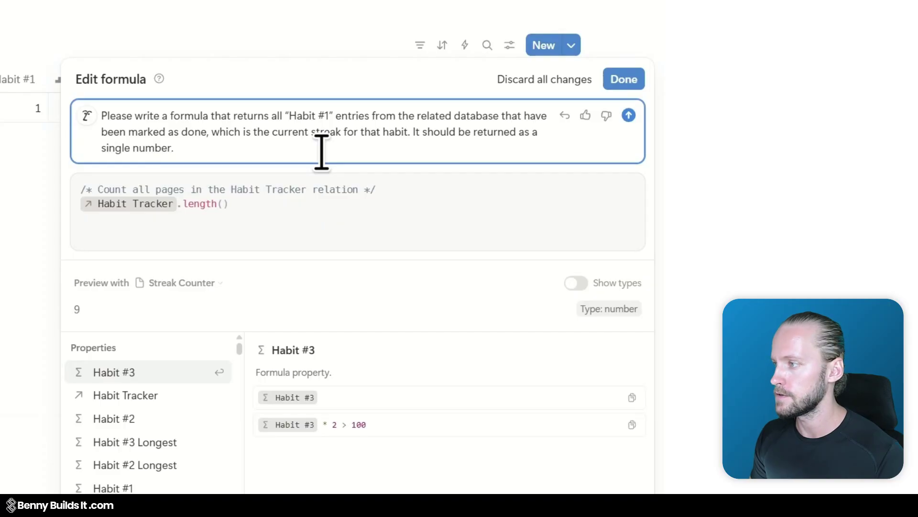
type(".")
Submit the streak request to get a filter().length() formula for Done Habit #1 entries, previewing 1.
key("Return")
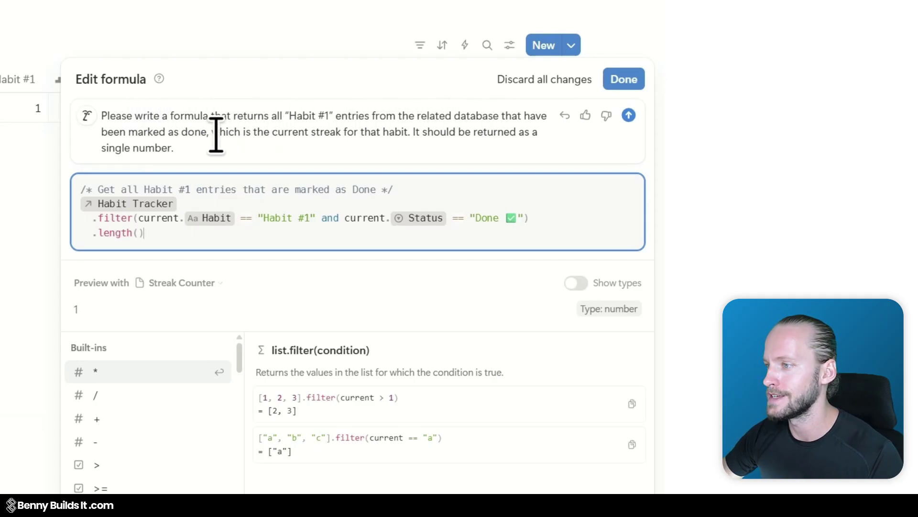
Replace the request's closing sentence with a requirement that entries marked "Missed" break the streak.
left_click(412, 144)
left_click(415, 133, "shift")
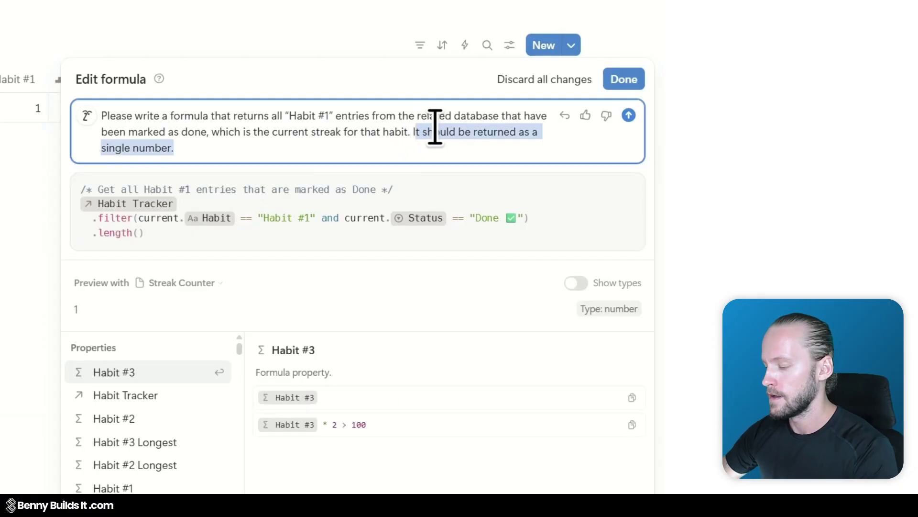
key("BackSpace")
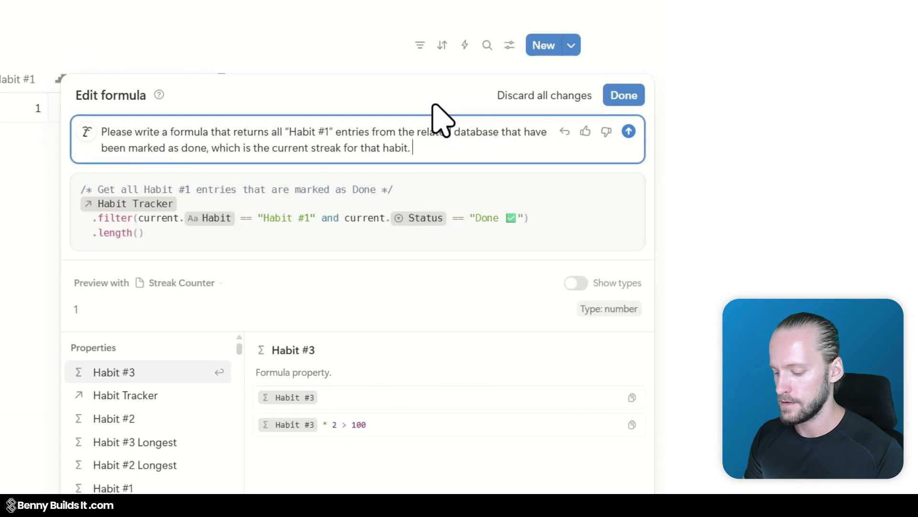
type("The formul")
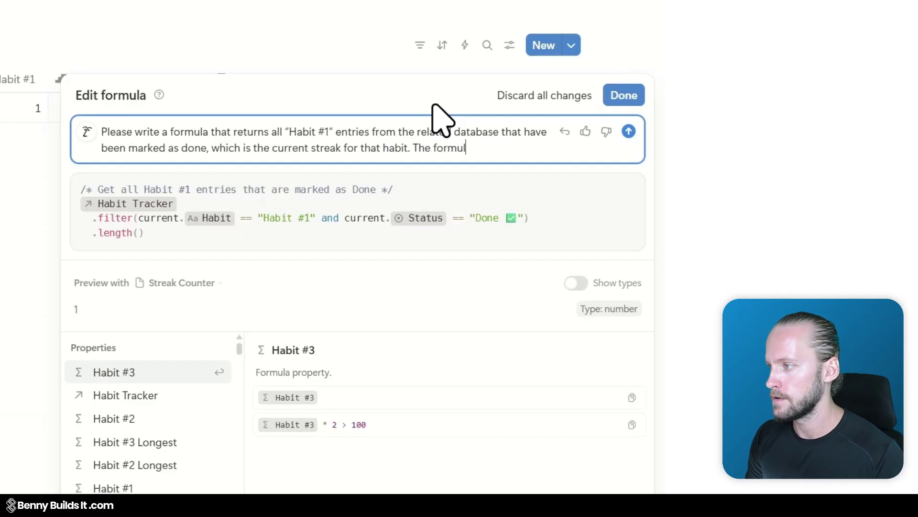
type("a also needs to ")
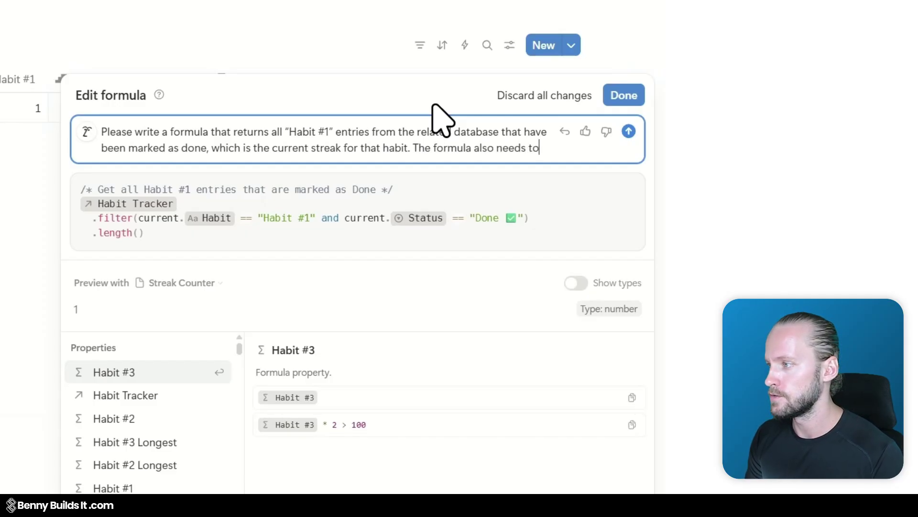
type("account for habits that")
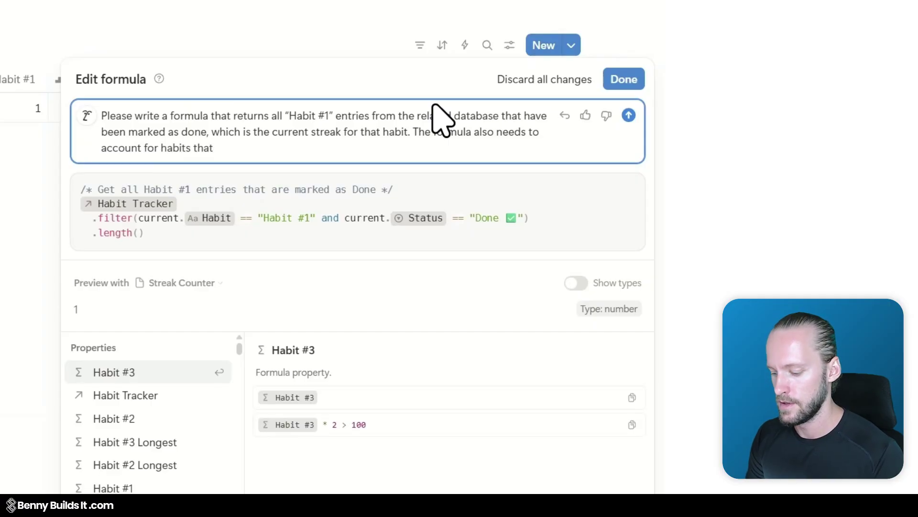
type(" been marked")
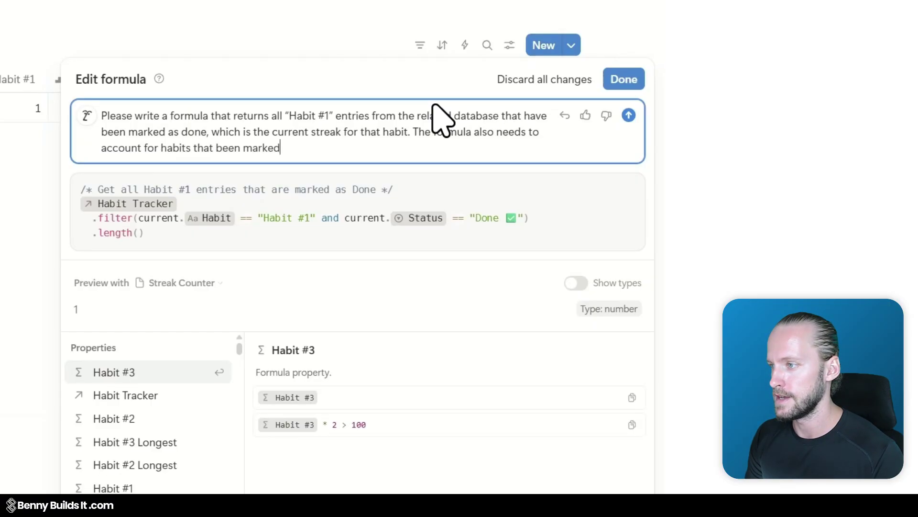
type(" “M")
key("BackSpace")
type("issed, which mea")
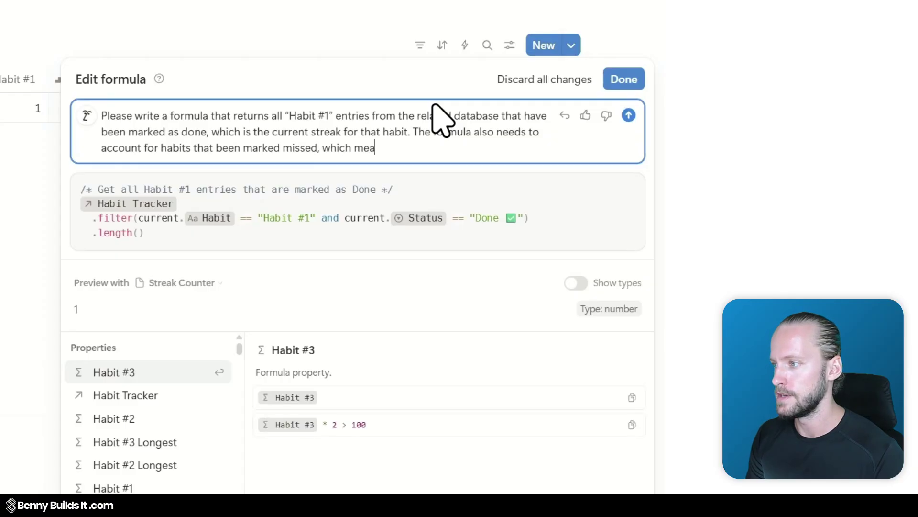
type("ns they ")
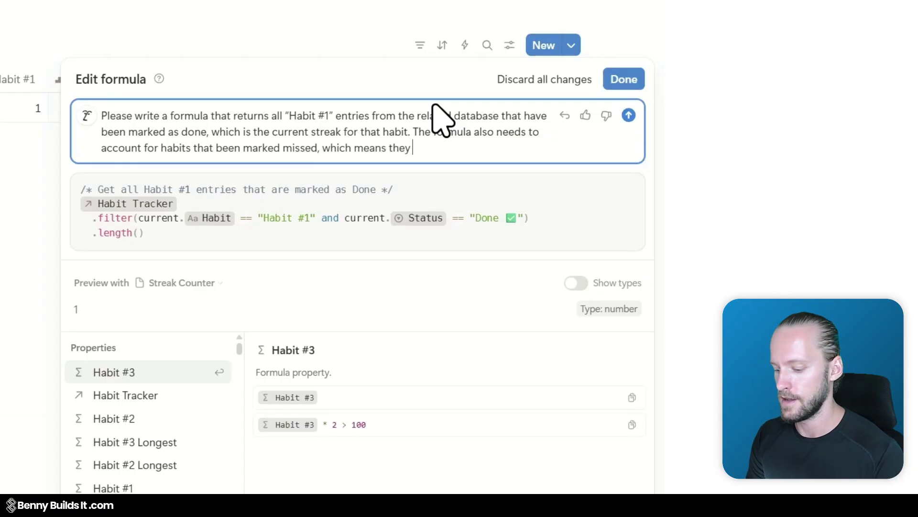
type("have bro")
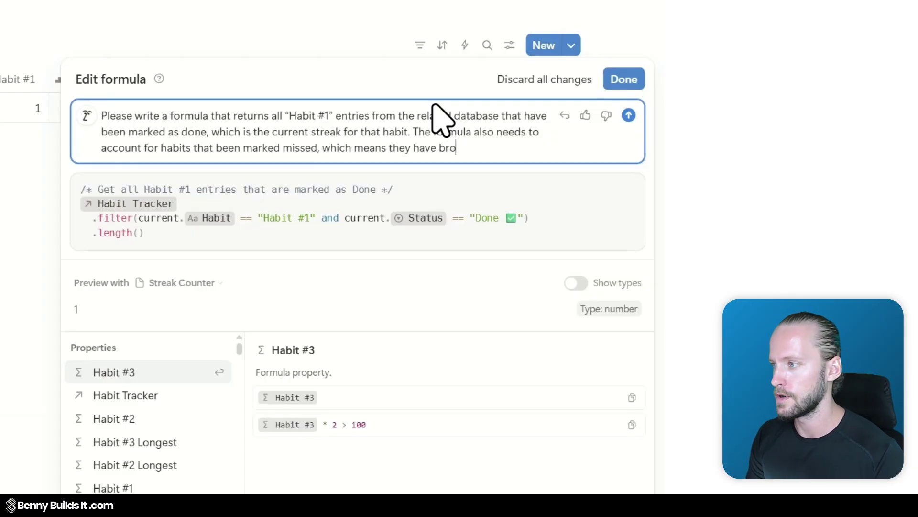
type("ken the streak and io")
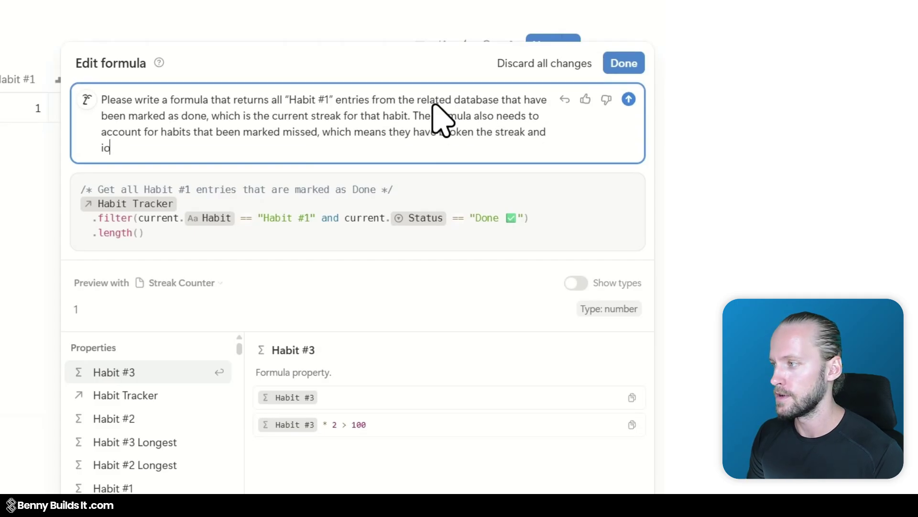
Add that only later entries count toward the new streak, returned as a single number, and resubmit.
key("BackSpace")
key("BackSpace")
type("onm")
key("BackSpace")
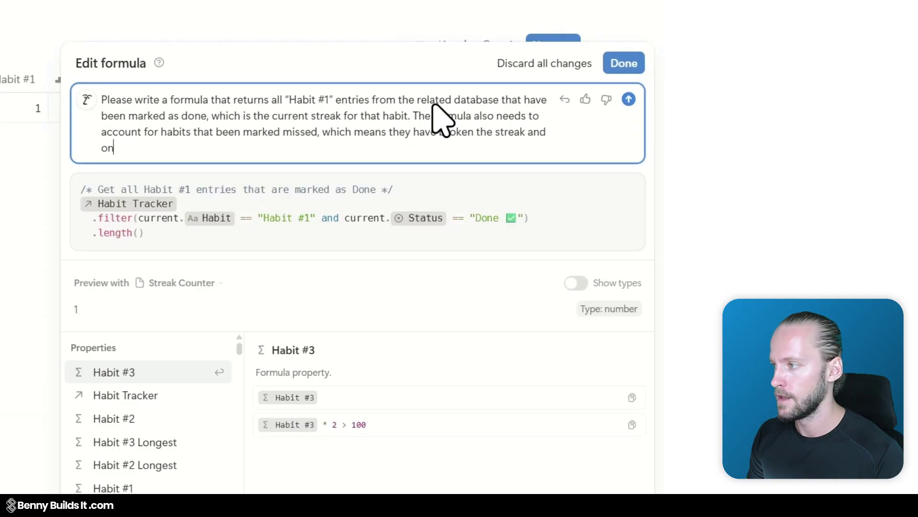
type("ly habi")
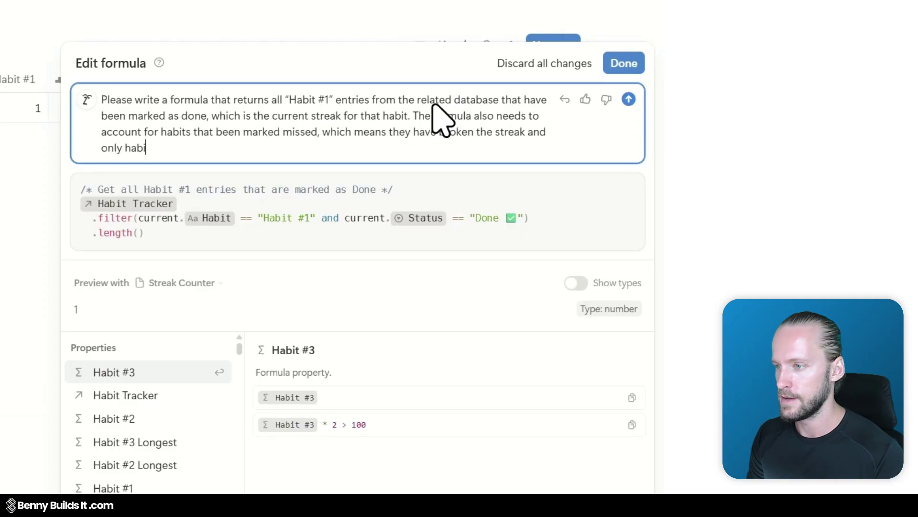
type("t entries atter that")
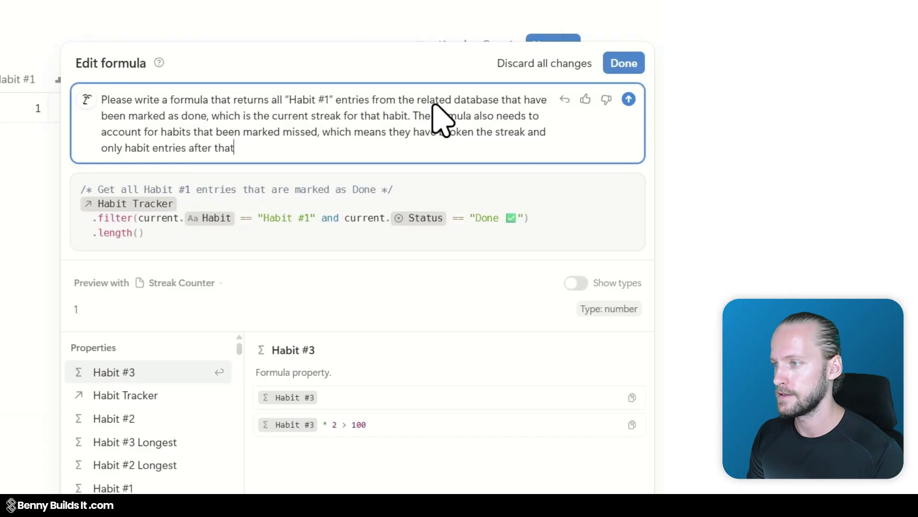
type(" can be zus")
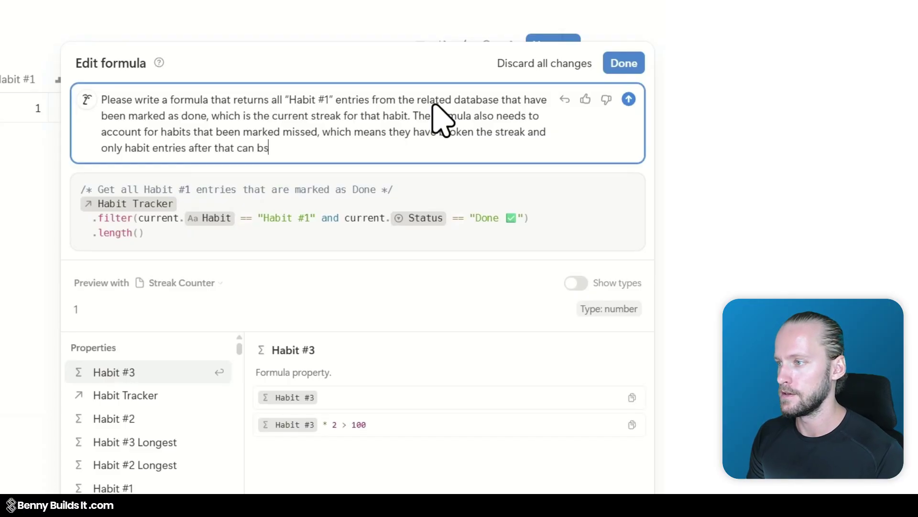
key("BackSpace")
key("BackSpace")
type("used for the new curre")
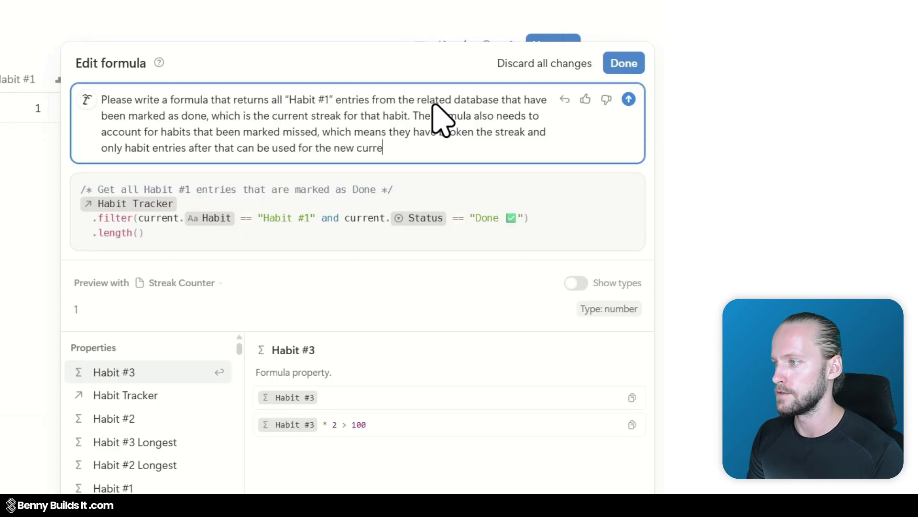
type("nt streak counter. It should be ")
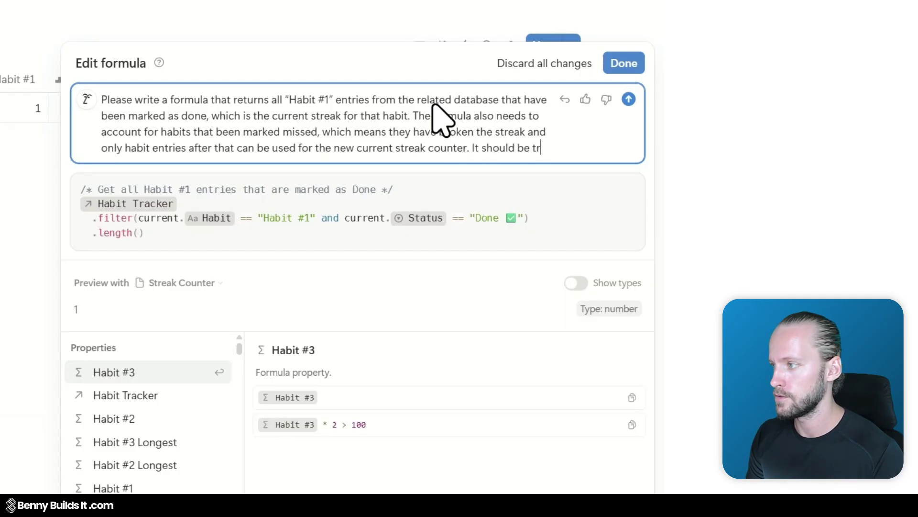
type("tr")
key("BackSpace")
type("urned ")
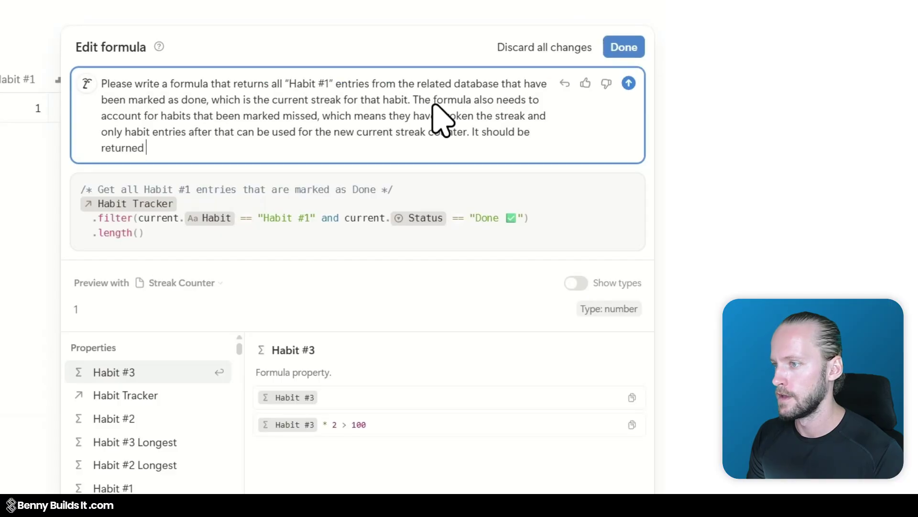
type("as a single number")
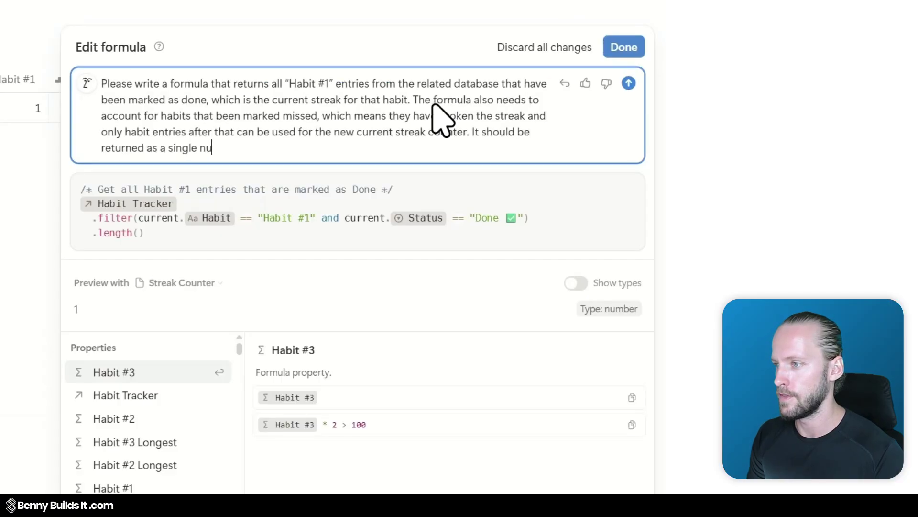
type(".")
key("Return")
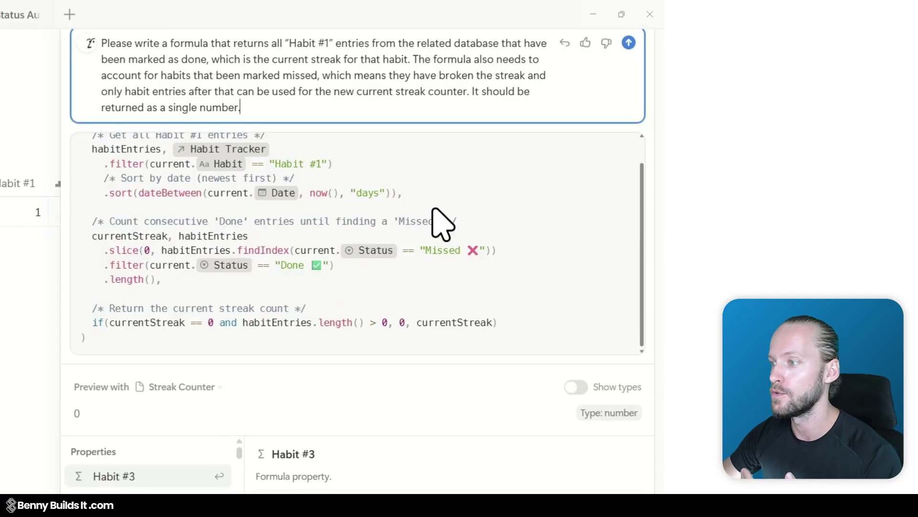
Scroll through the generated lets() streak formula to review its date sorting and Missed cutoff.
scroll(516, 246, "up", 2)
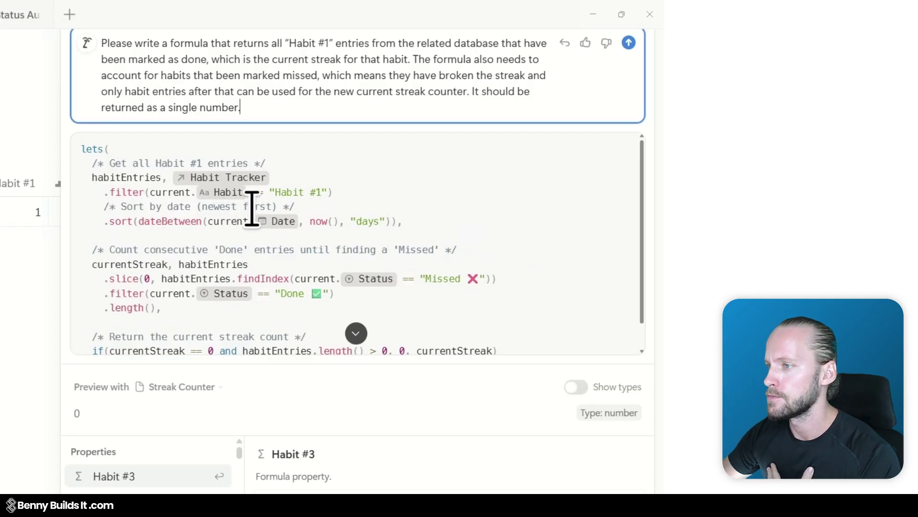
scroll(408, 216, "down", 1)
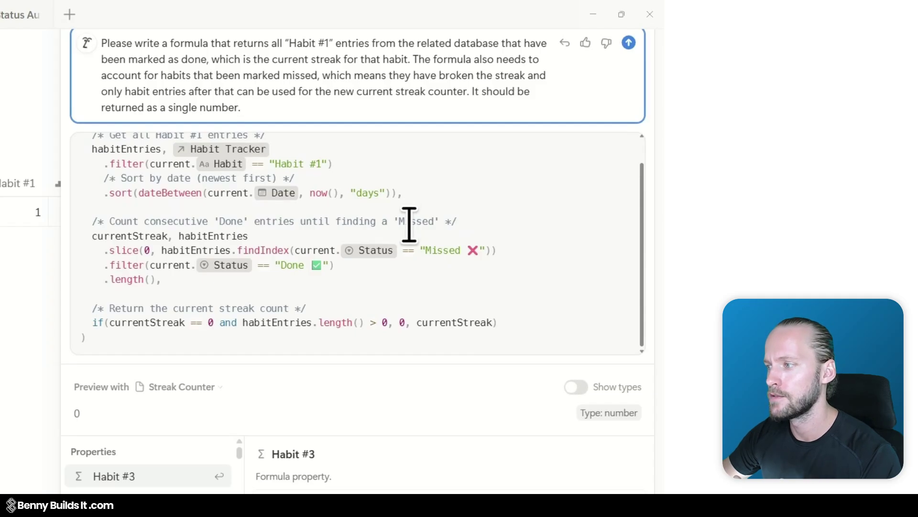
scroll(410, 224, "up", 1)
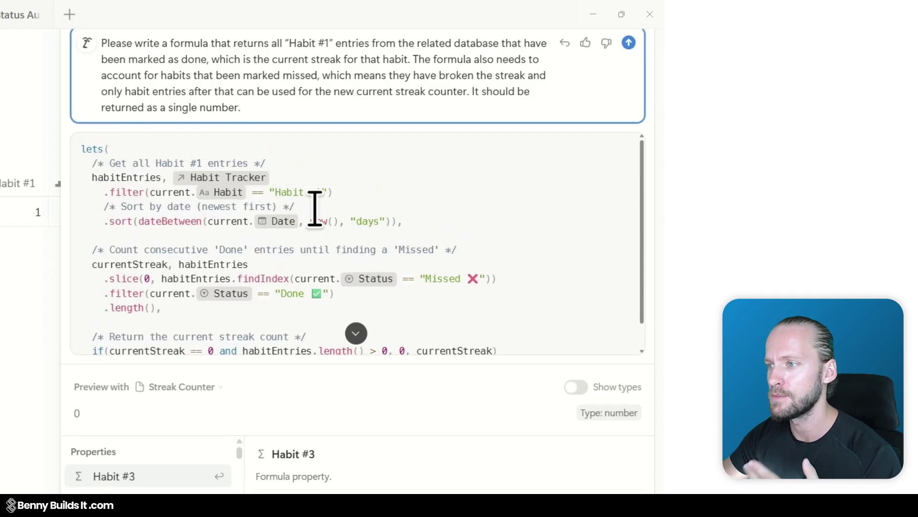
scroll(328, 219, "down", 1)
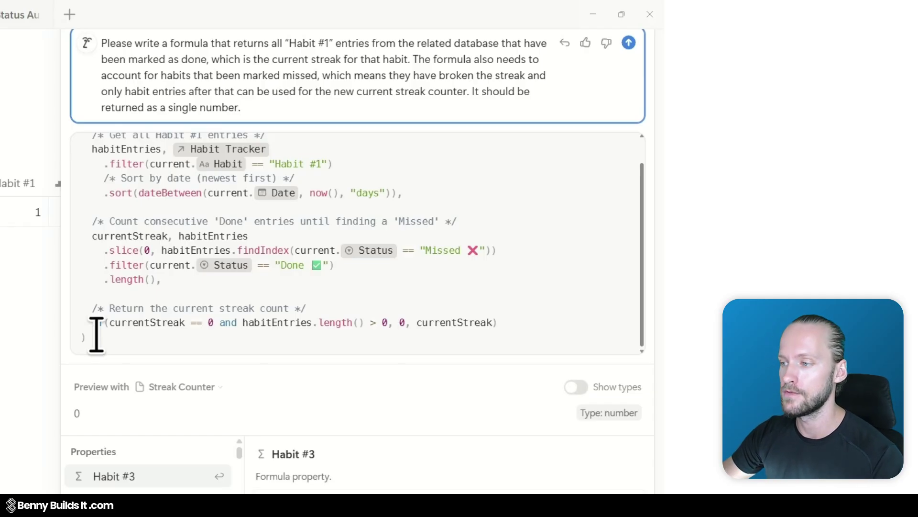
scroll(97, 336, "up", 1)
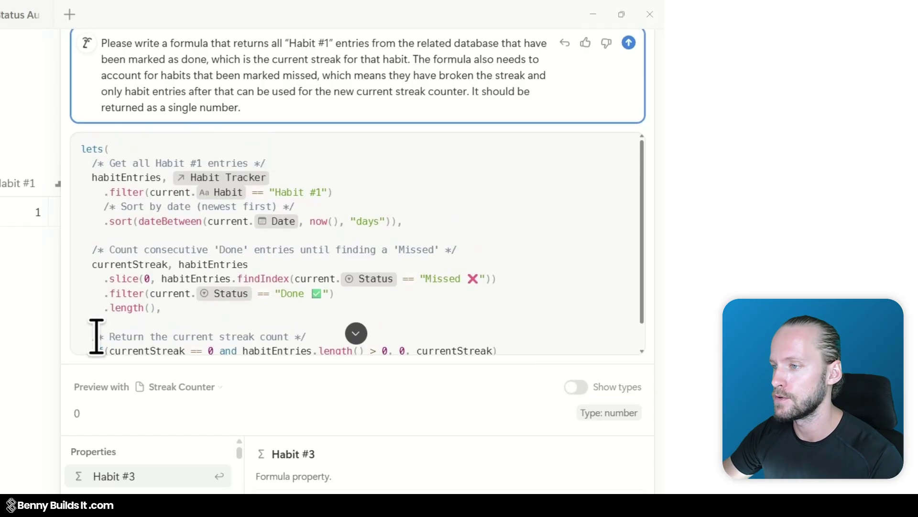
scroll(96, 337, "down", 1)
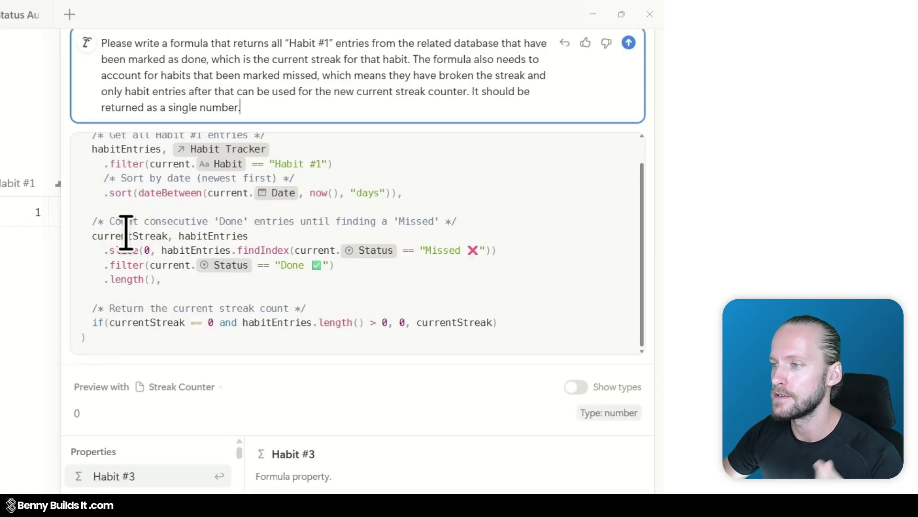
scroll(187, 232, "up", 1)
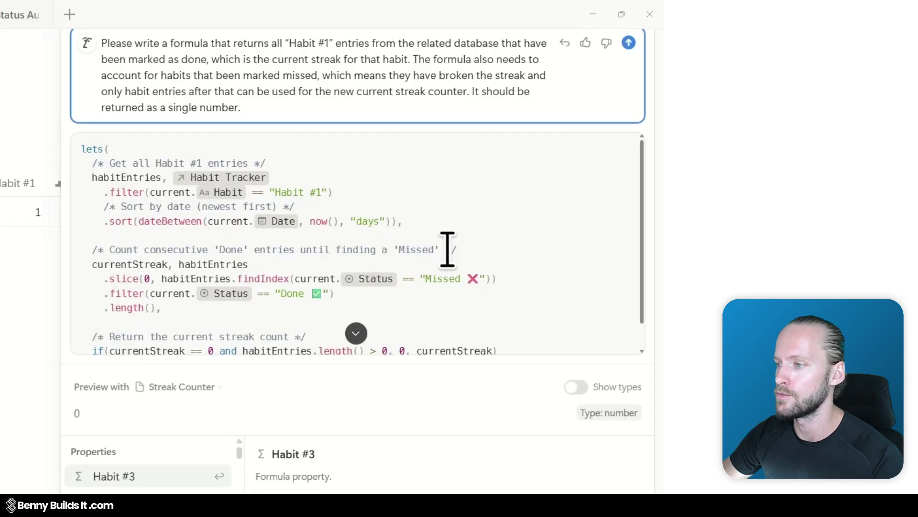
Leave the streak formula and scroll to the linked Projects and Tasks databases.
scroll(145, 338, "down", 1)
left_click(144, 338)
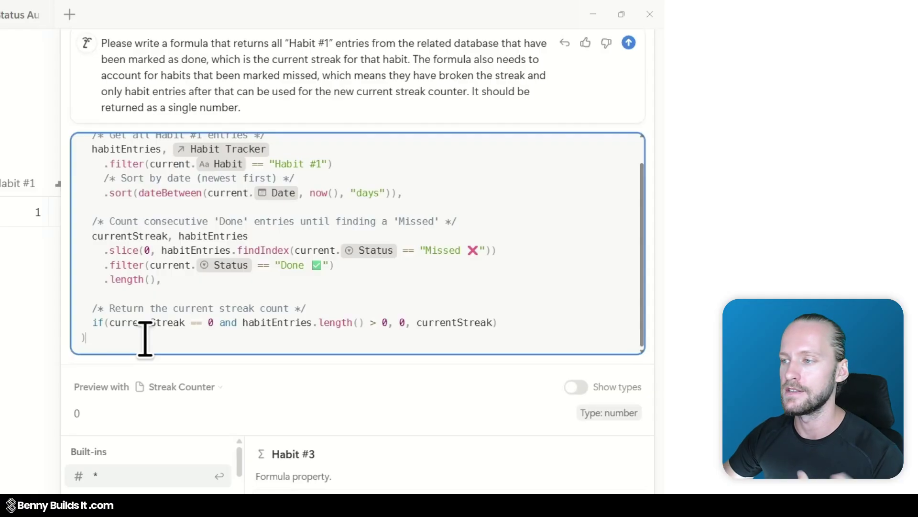
scroll(145, 339, "up", 1)
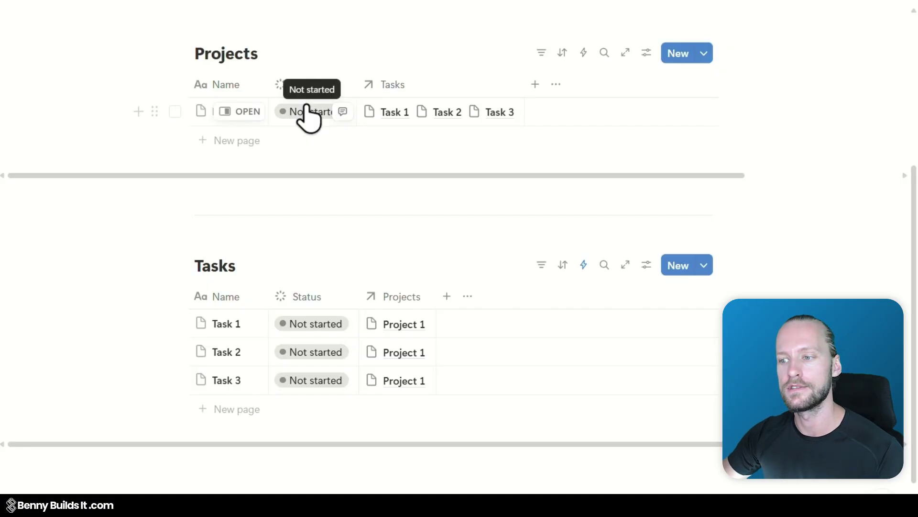
left_click(311, 327)
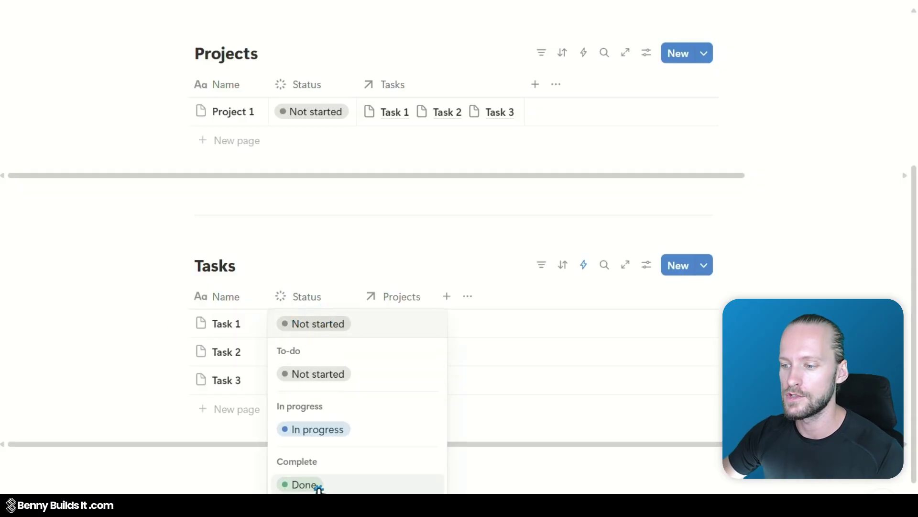
left_click(317, 485)
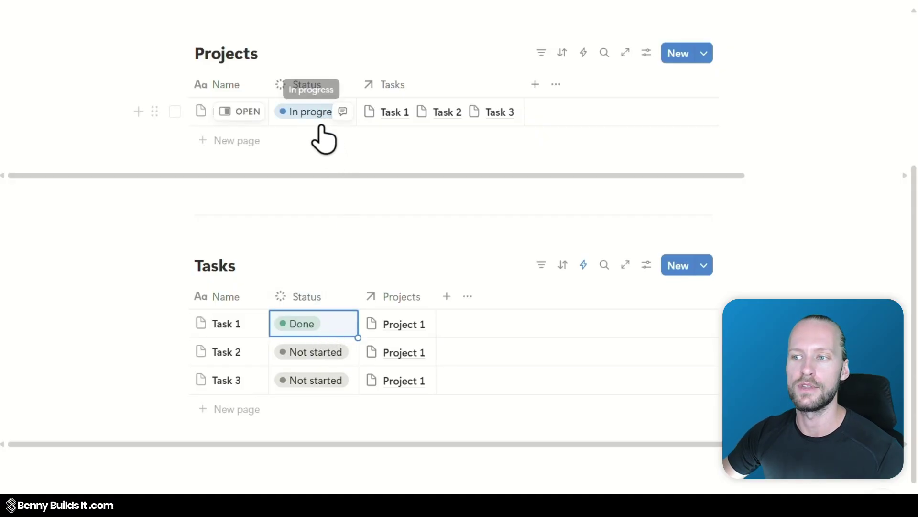
left_click(302, 325)
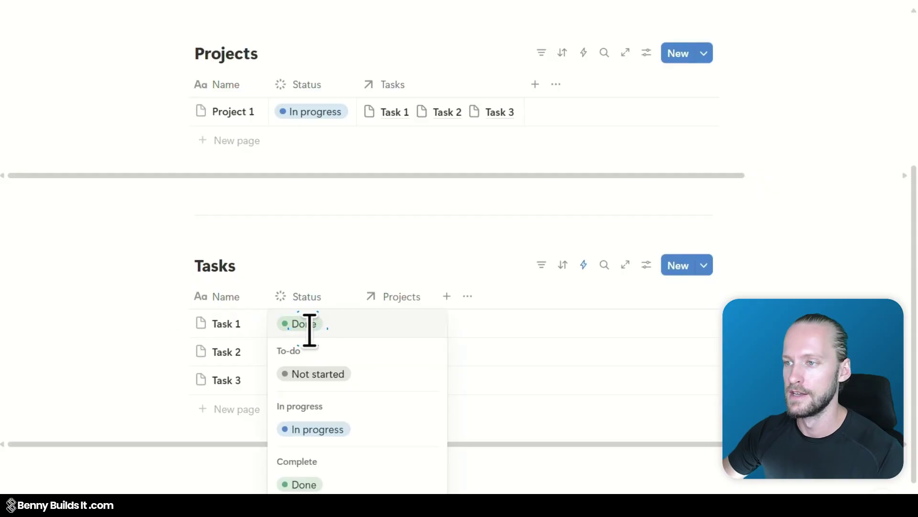
left_click(329, 378)
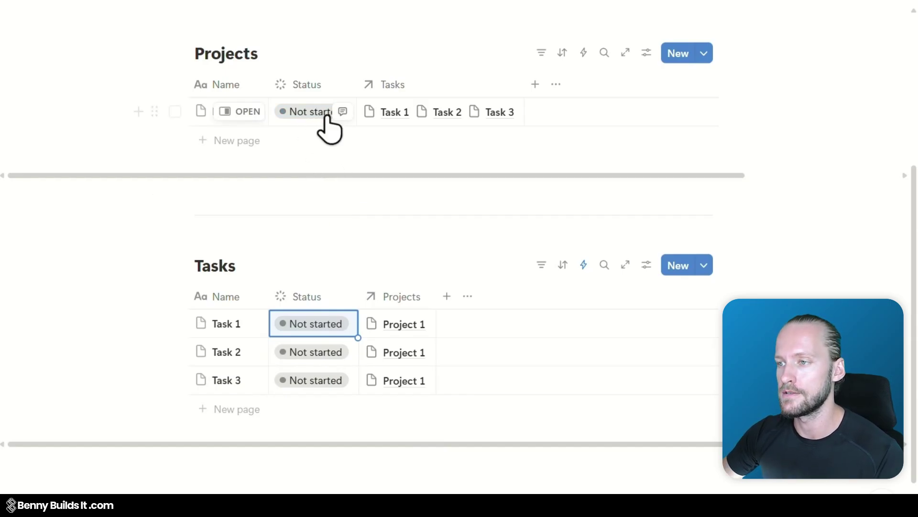
Duplicate the Tasks database's Project Status Update automation and pause the original.
left_click(588, 262)
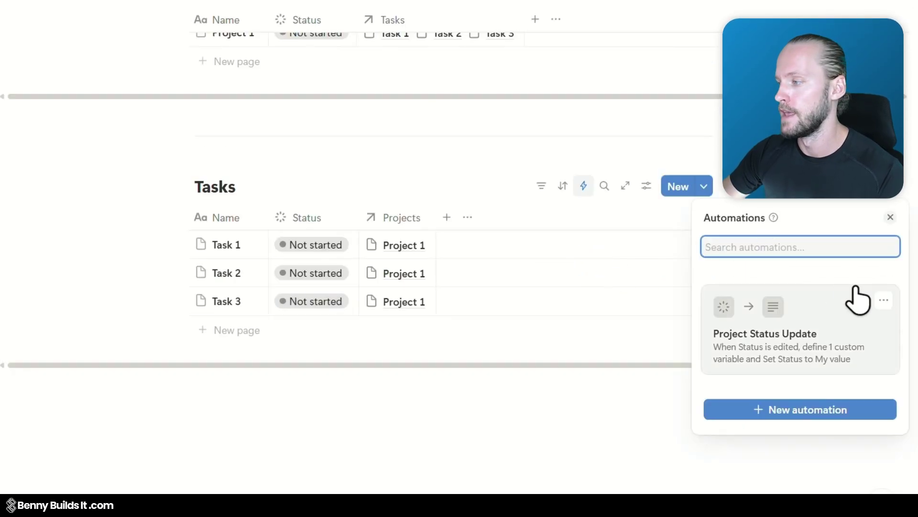
left_click(883, 300)
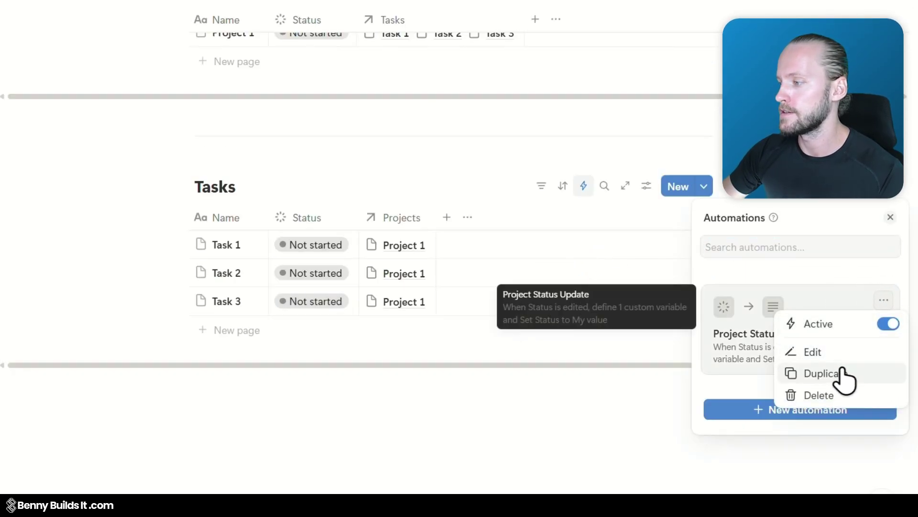
left_click(846, 376)
left_click(882, 297)
left_click(886, 318)
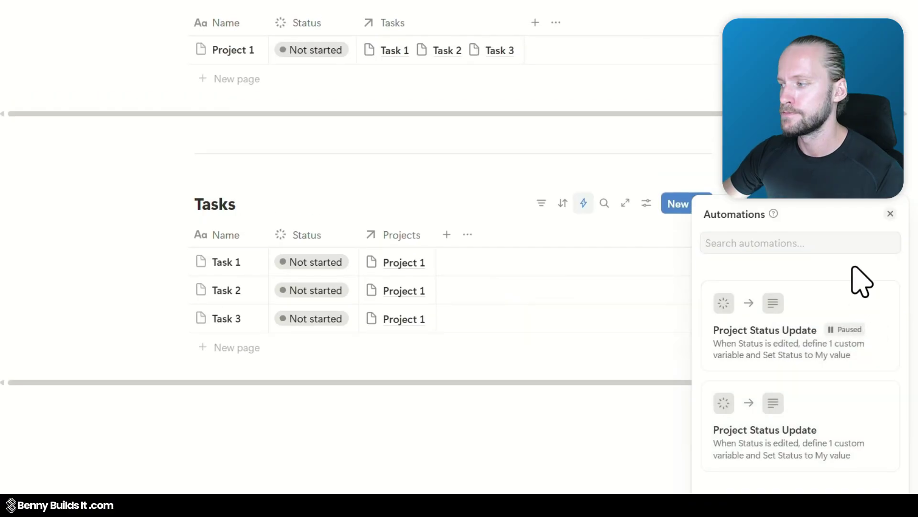
Rename the copy to 'Project Status Update AI' and open its Status formula.
left_click(883, 396)
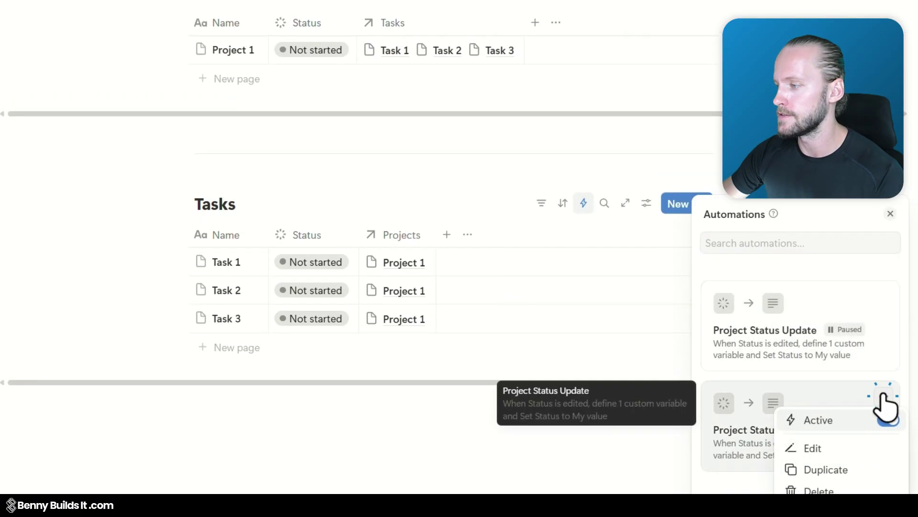
left_click(814, 447)
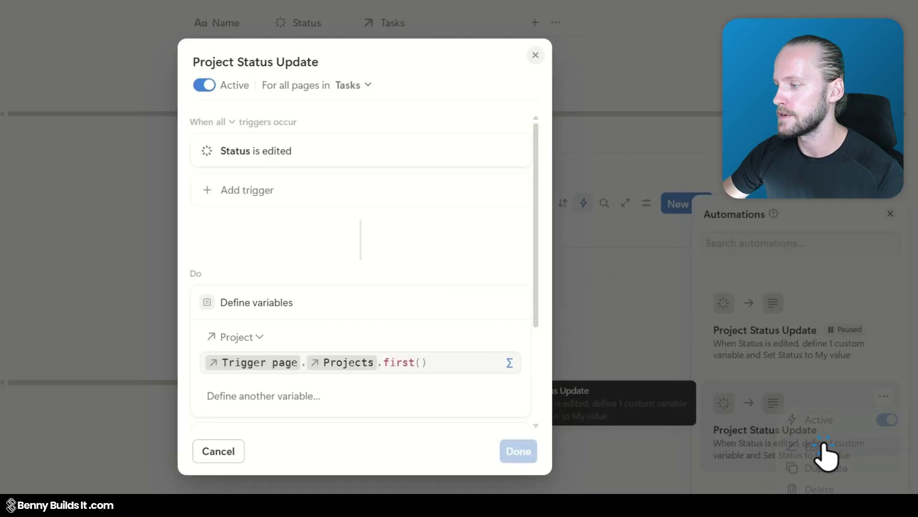
left_click(317, 59)
type("AI")
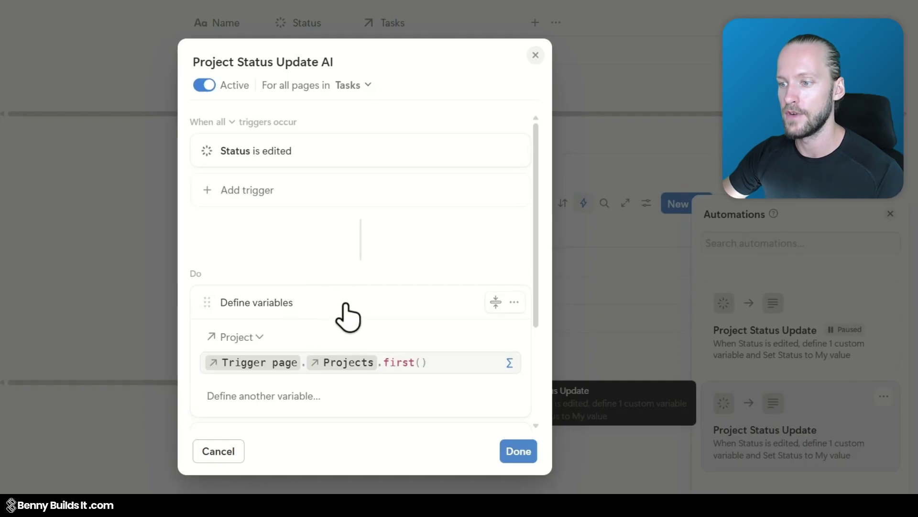
scroll(423, 218, "down", 3)
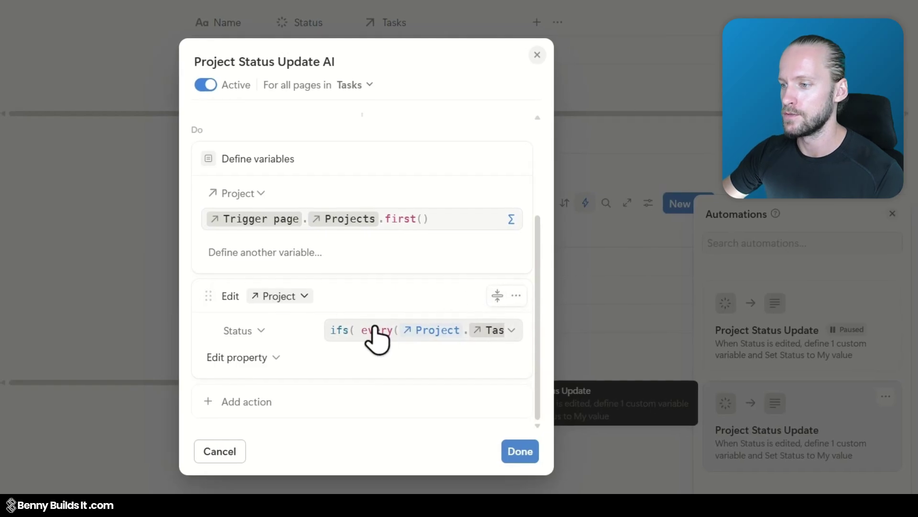
left_click(375, 330)
Clear the existing Status formula and begin an AI request setting the project to "Done".
key("ctrl+a")
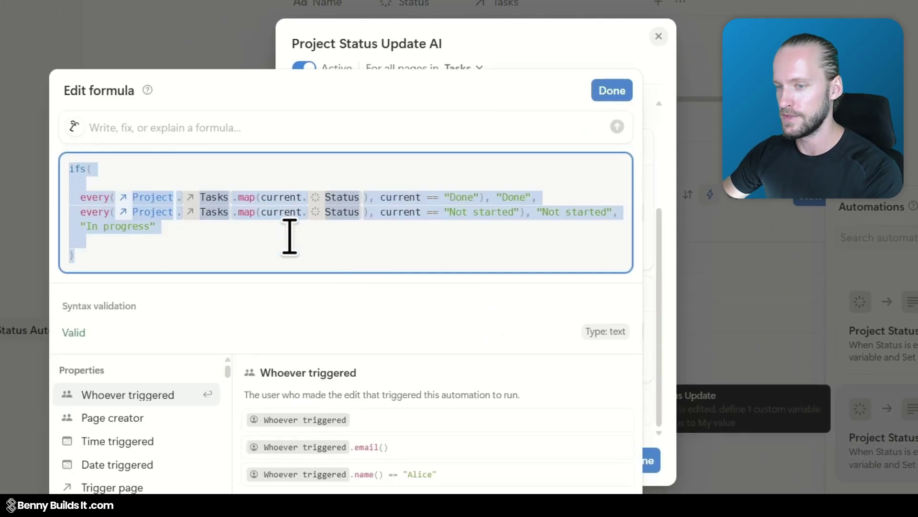
key("BackSpace")
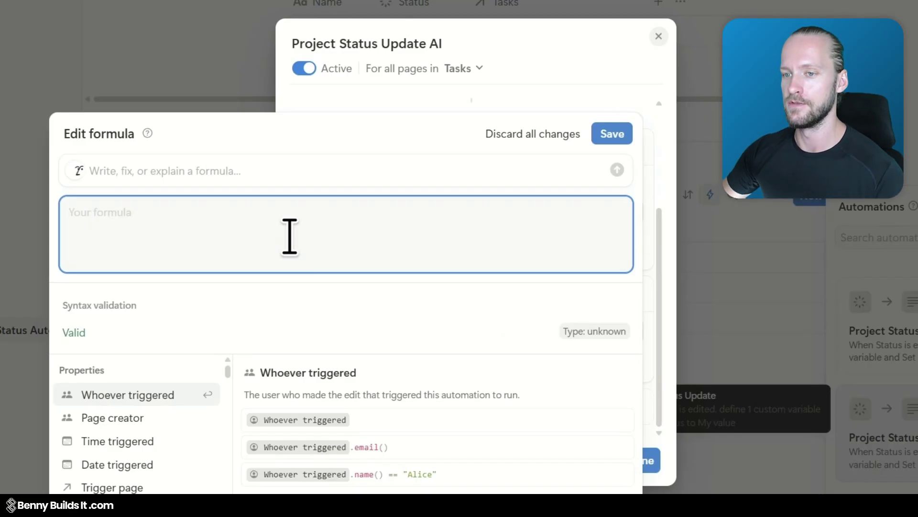
left_click(164, 167)
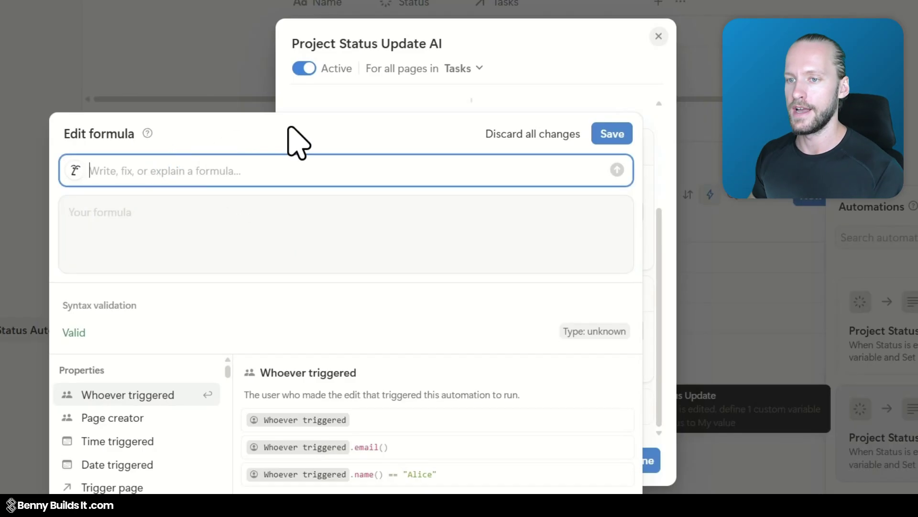
type("Pl")
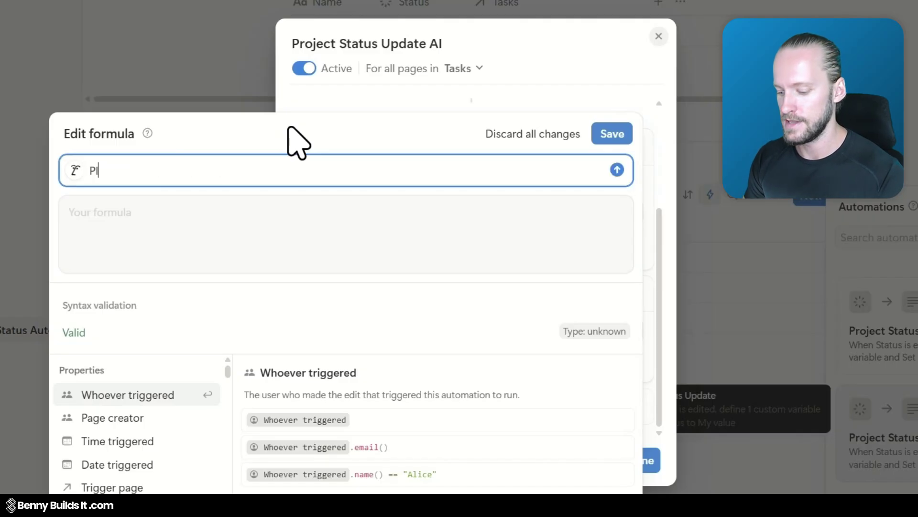
type("ease write a formula")
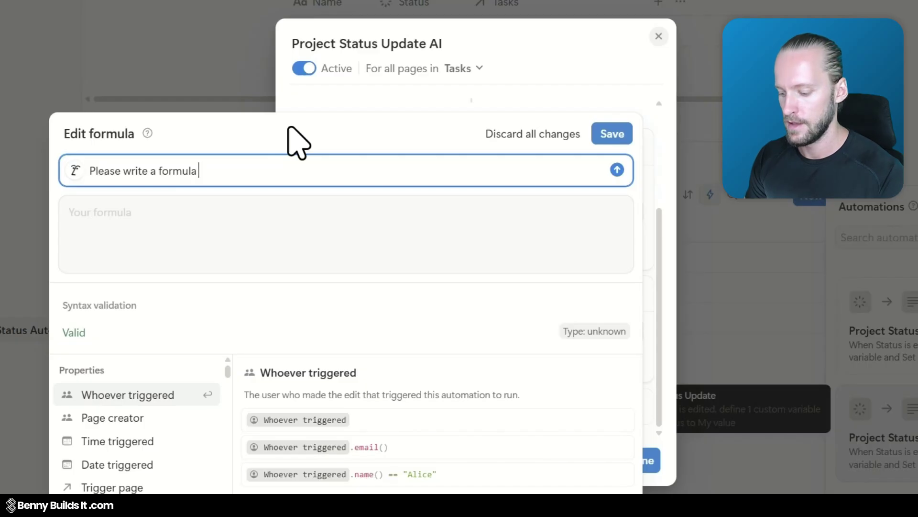
type(" that choos")
key("BackSpace")
key("BackSpace")
key("BackSpace")
key("BackSpace")
key("BackSpace")
type("updates the status of the related")
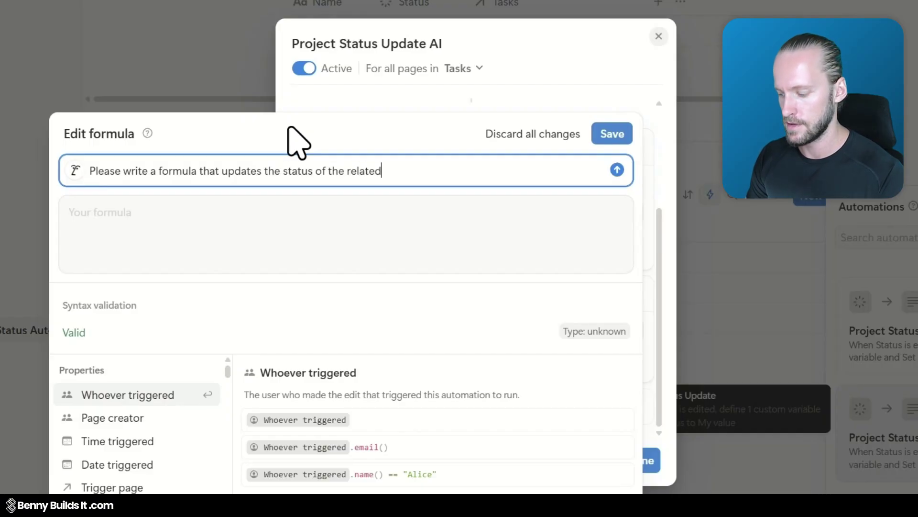
type(" project t")
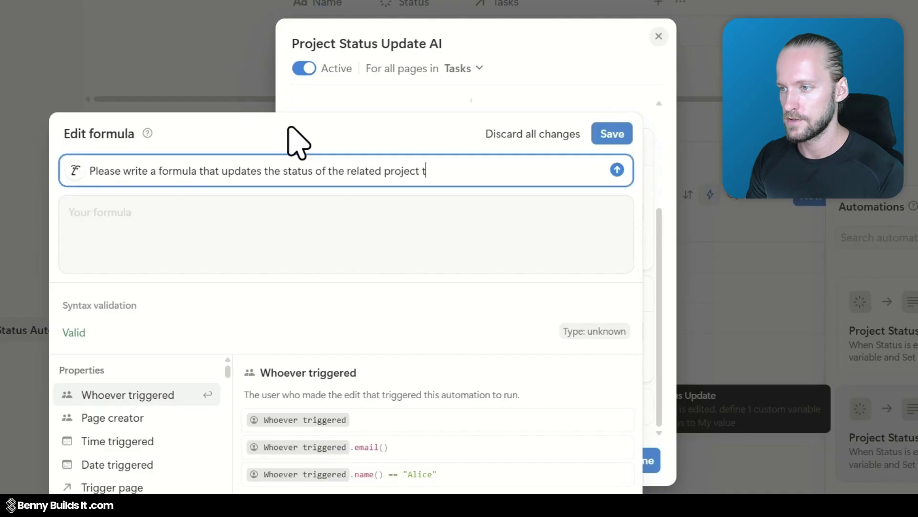
type("o “Done”")
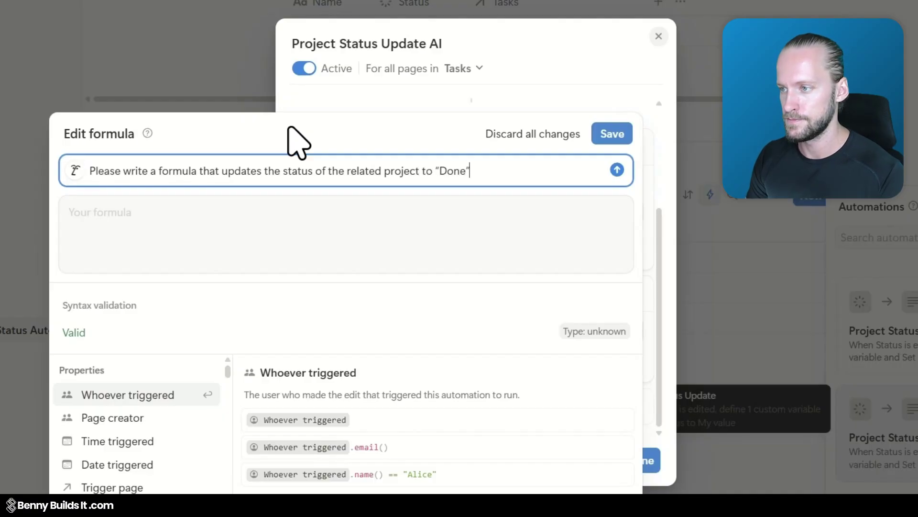
type(" when all r")
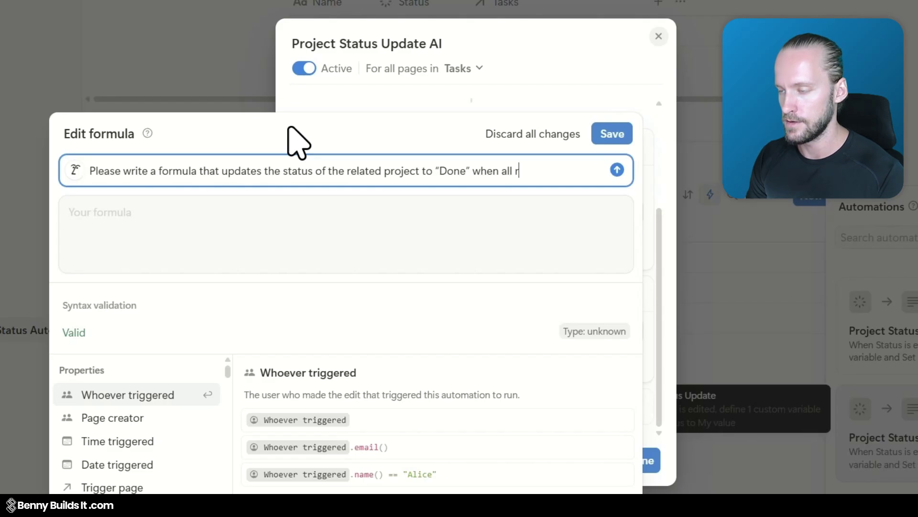
Complete the rules: "Done" when all tasks Done, "Not started" when all Not started, else "In progress".
key("BackSpace")
type("ta")
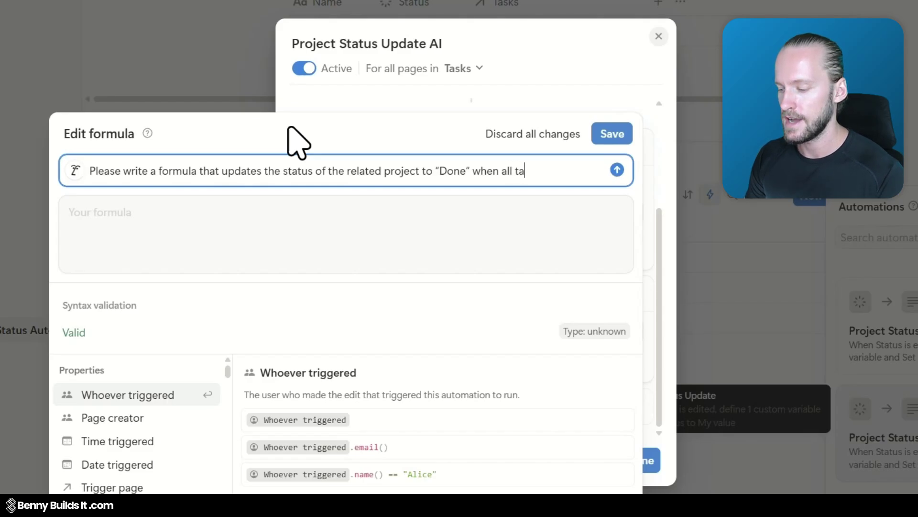
type("sks related to")
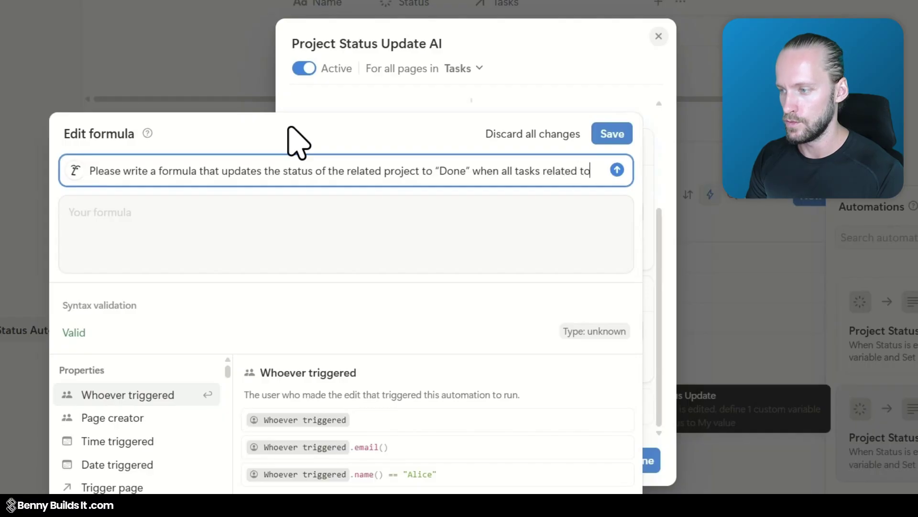
type(" this projectz")
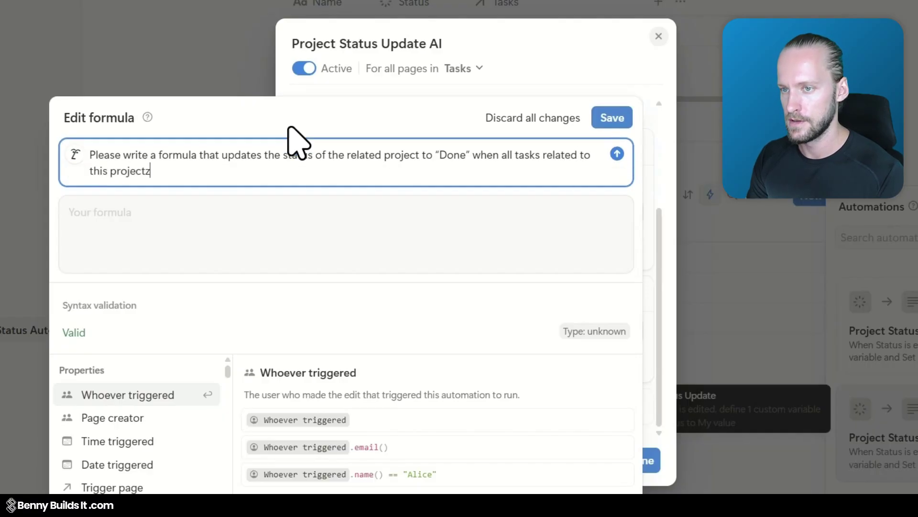
key("BackSpace")
type(" have ")
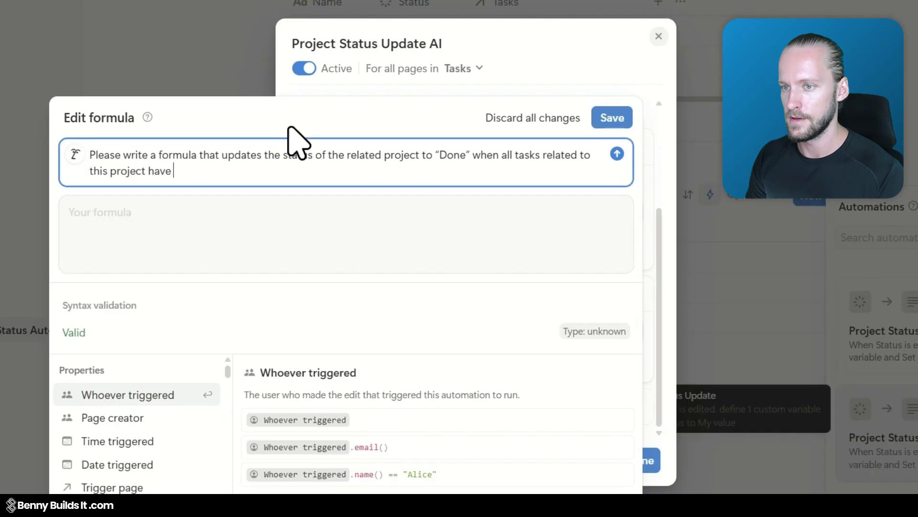
type("been marked as “Done”")
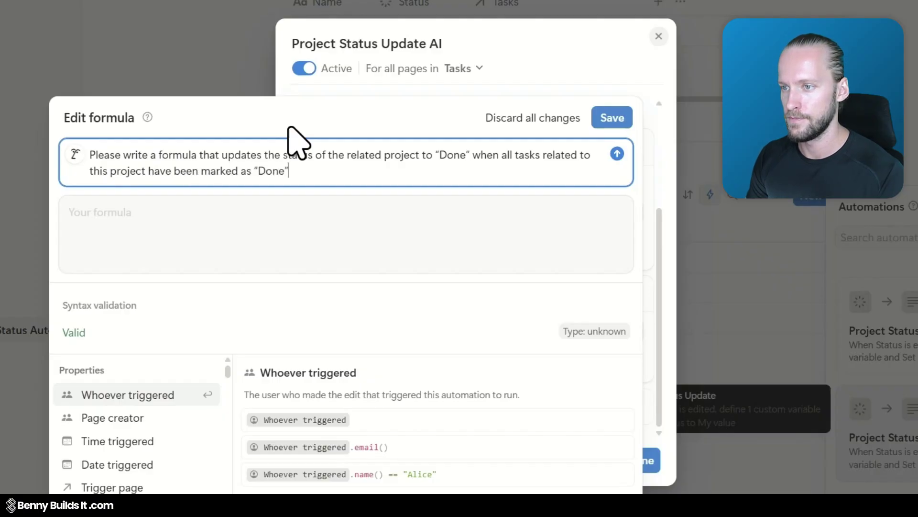
type(".")
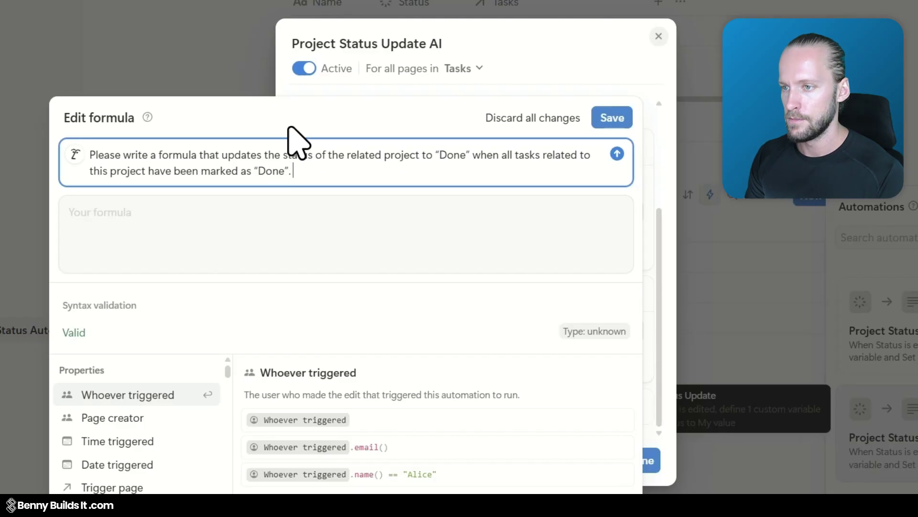
type(" Update t")
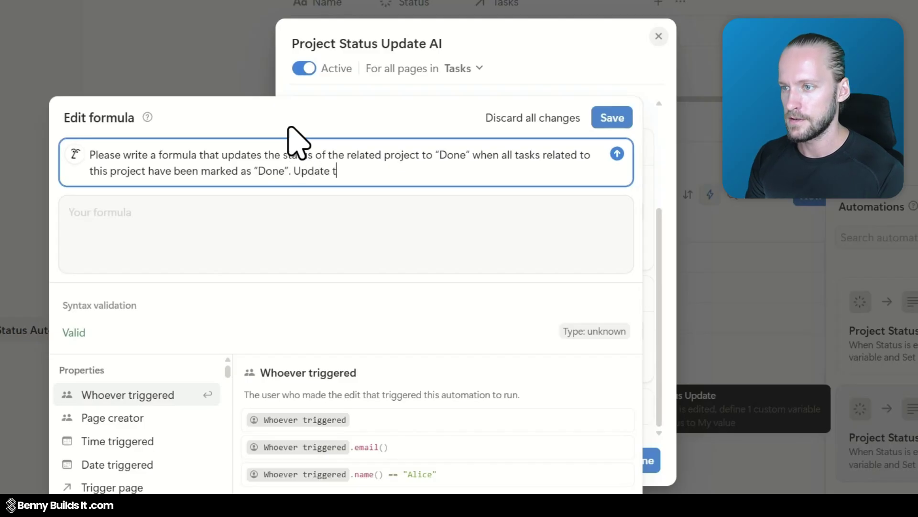
type("he status to ")
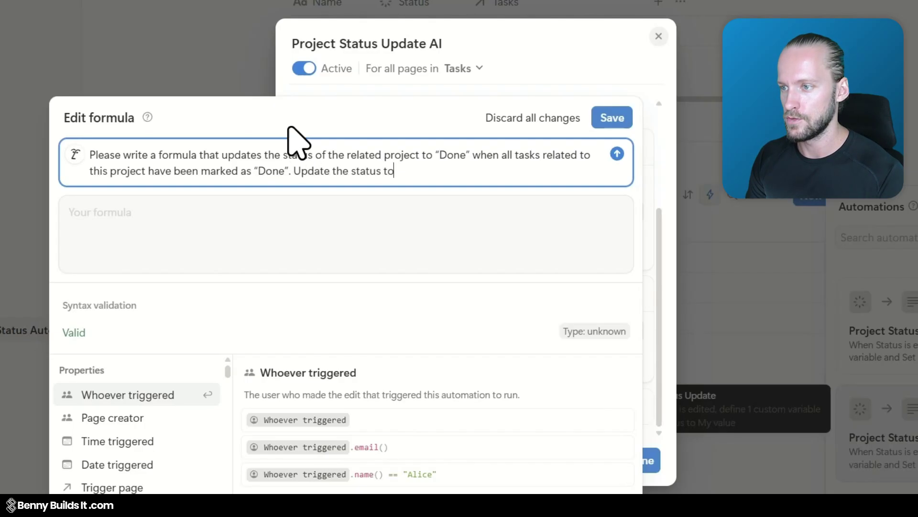
type("“Not started”, when all tasks")
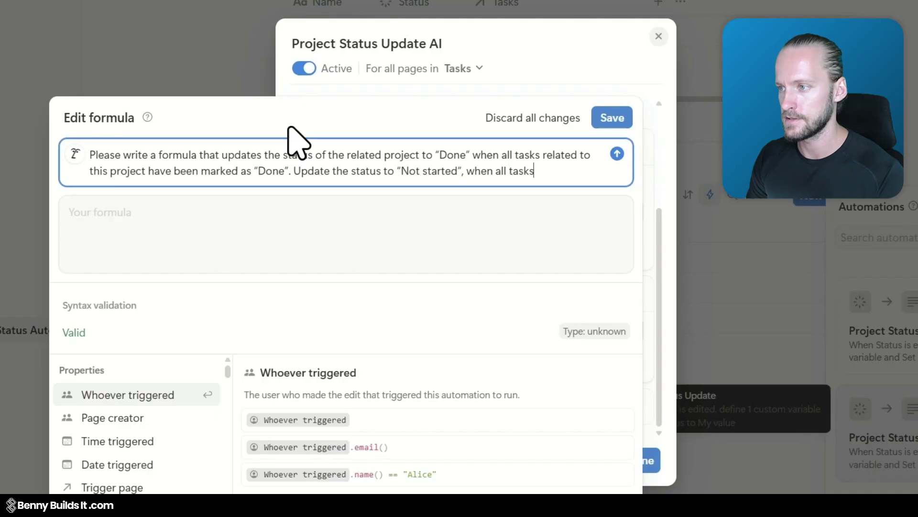
type(" rwelated to tha")
key("BackSpace")
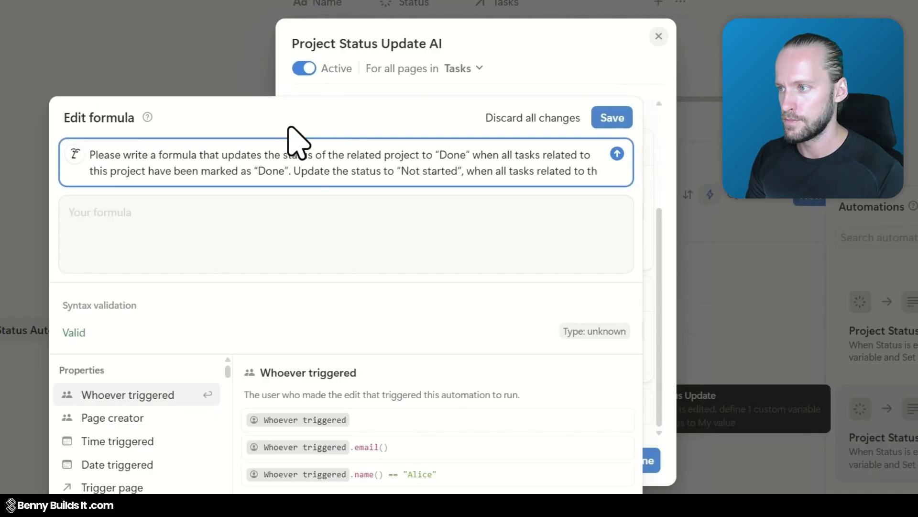
type("is project ha")
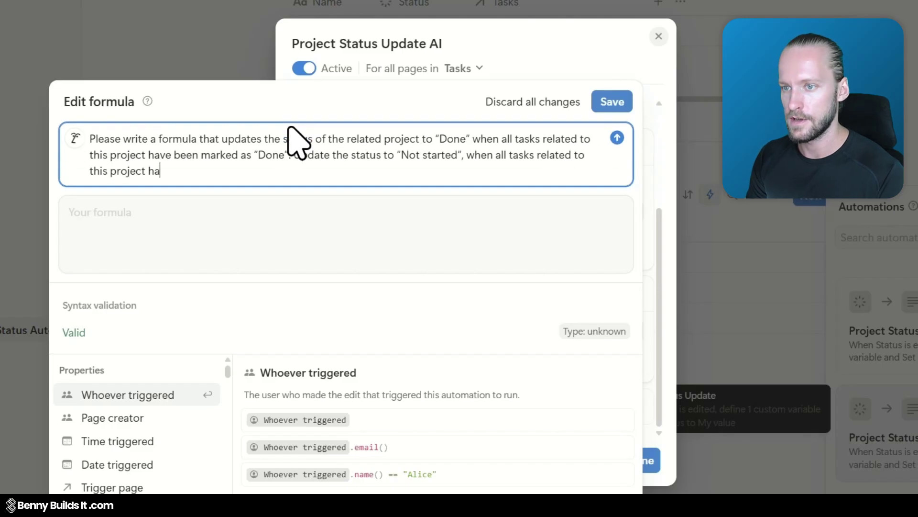
type("ve been marked ")
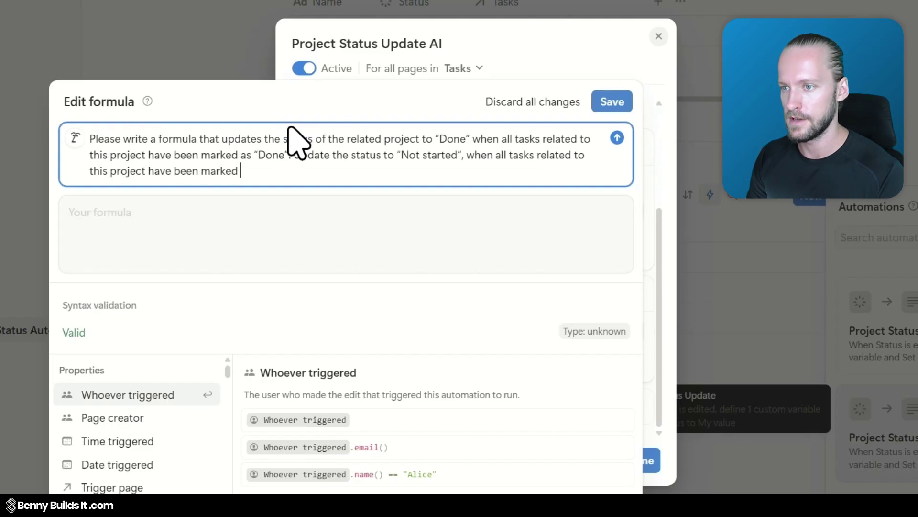
type("as “Not started”.")
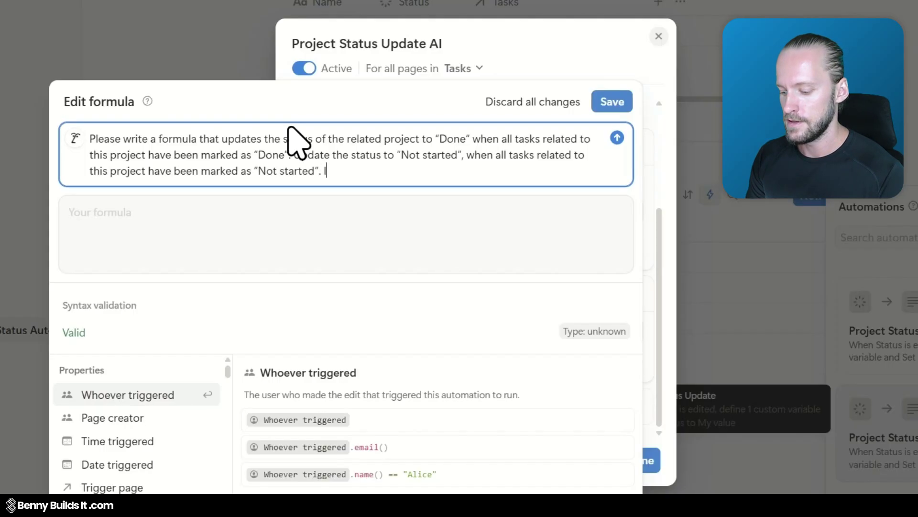
type(" If both of th")
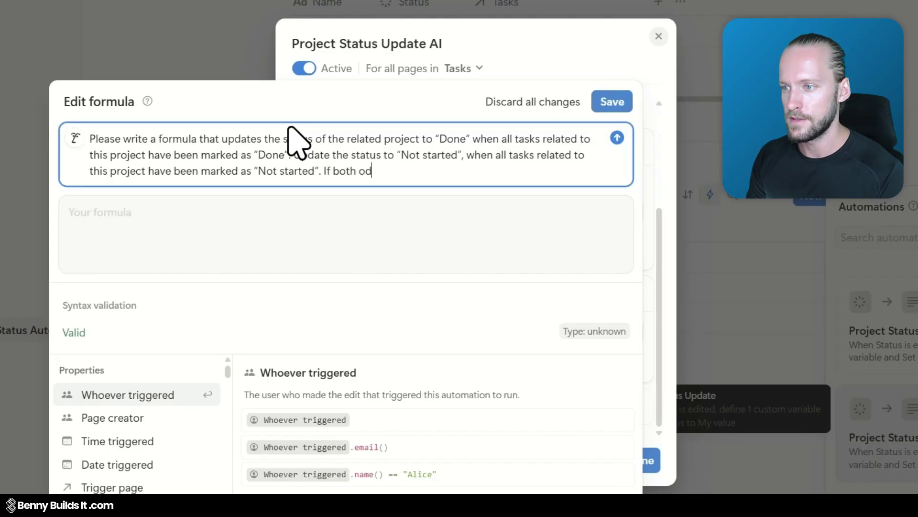
type("ese conditions do not apply, update")
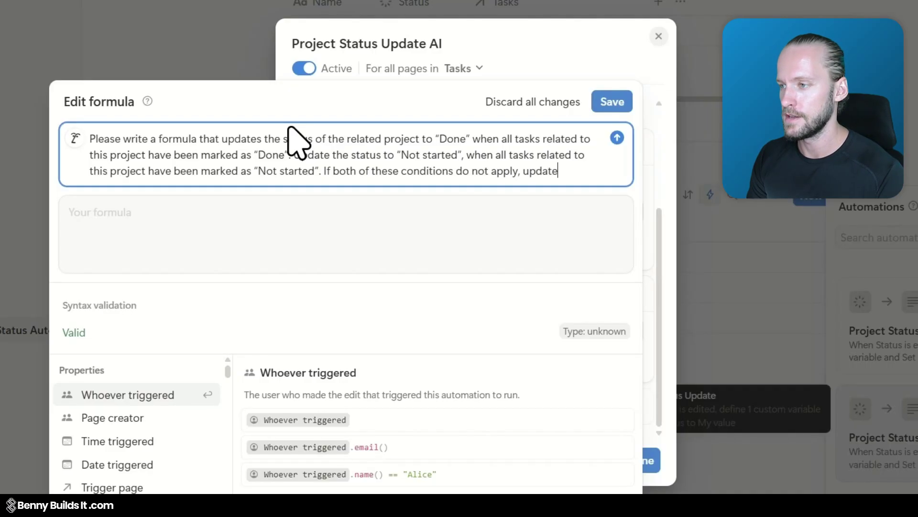
type(" the status to")
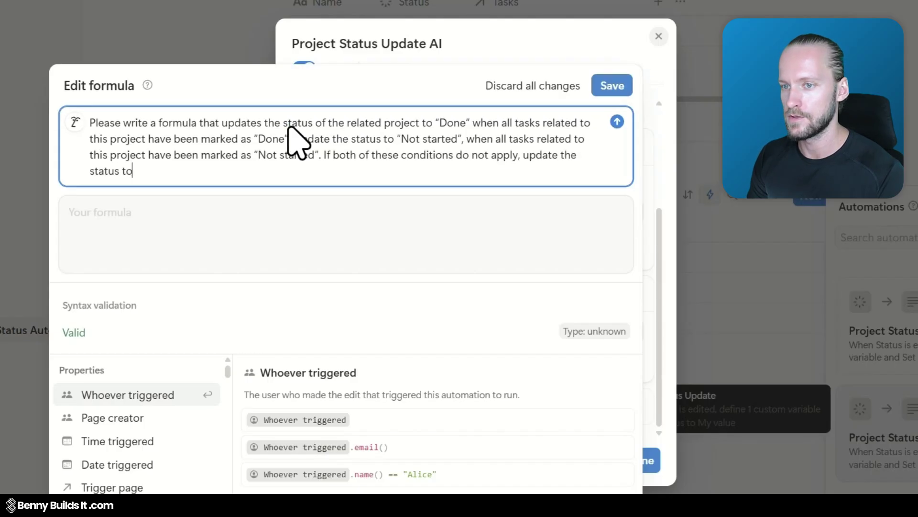
type(" “In Progress”")
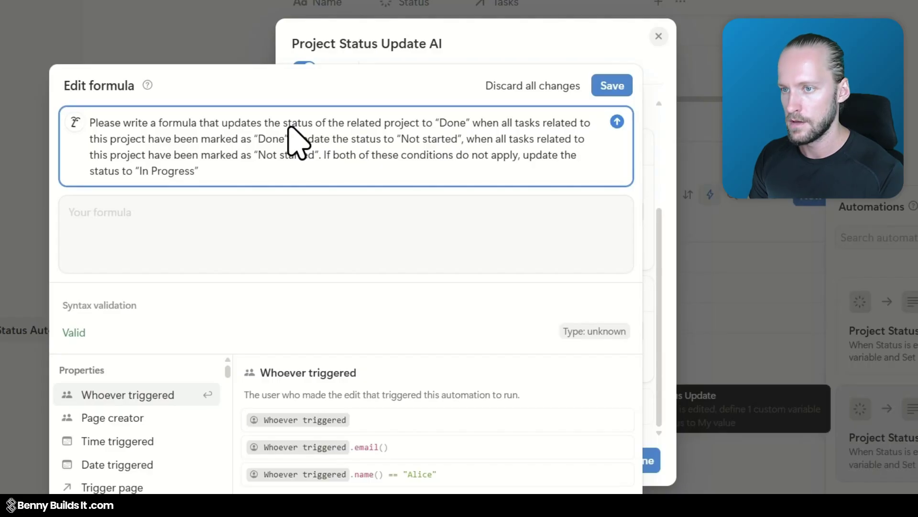
type(".")
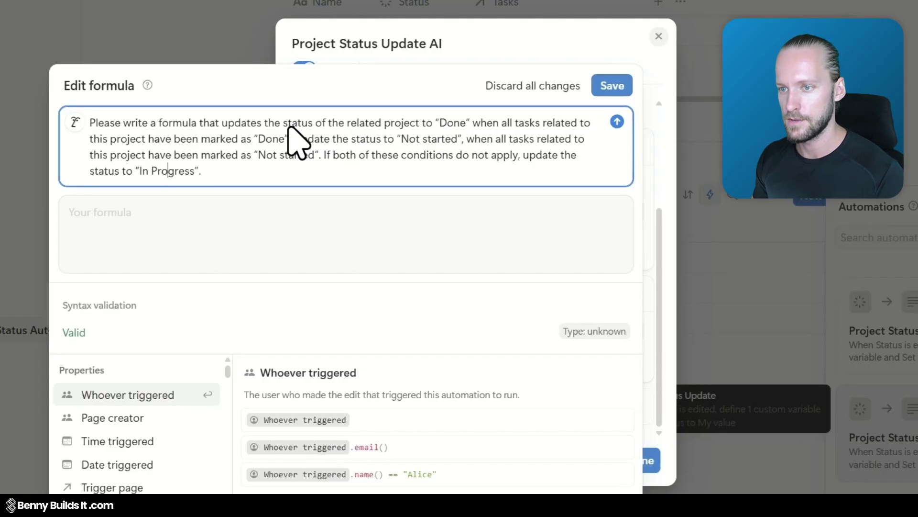
key("BackSpace")
type("p")
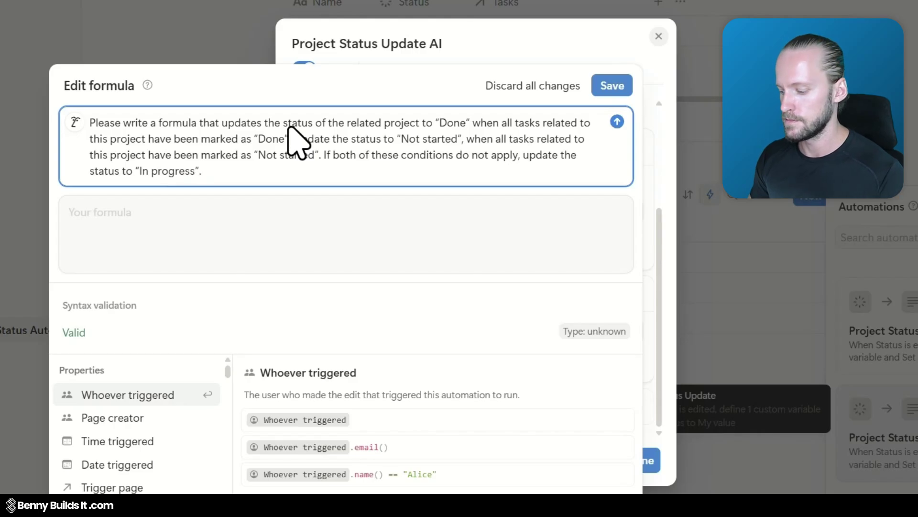
Submit the status request and review the generated lets() formula, which validates as Valid.
key("Return")
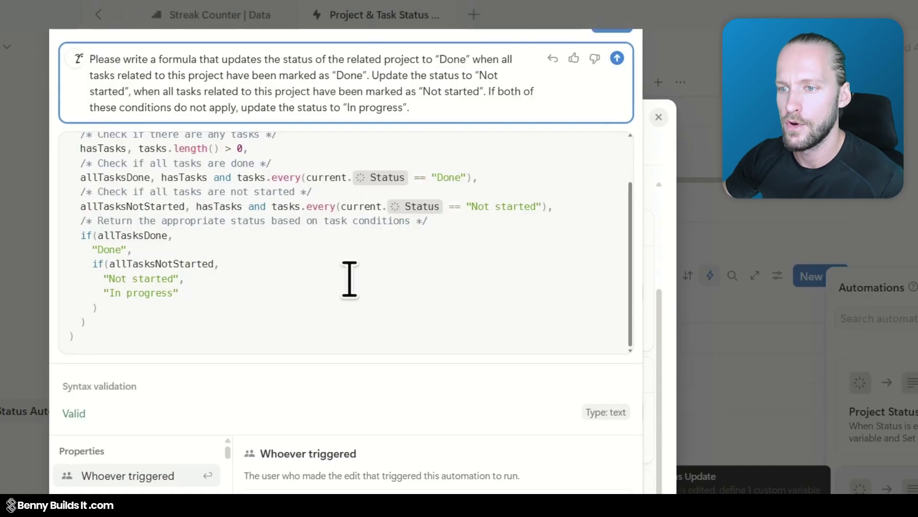
scroll(348, 278, "up", 2)
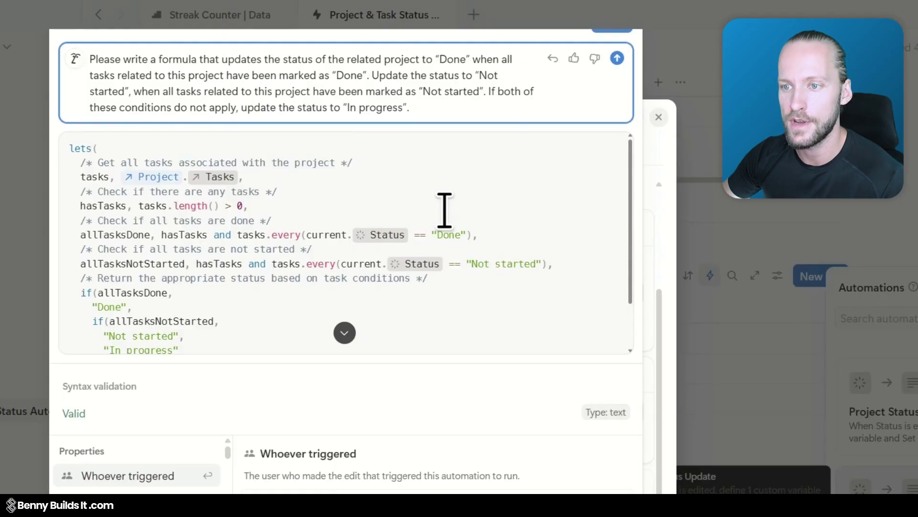
scroll(444, 211, "down", 3)
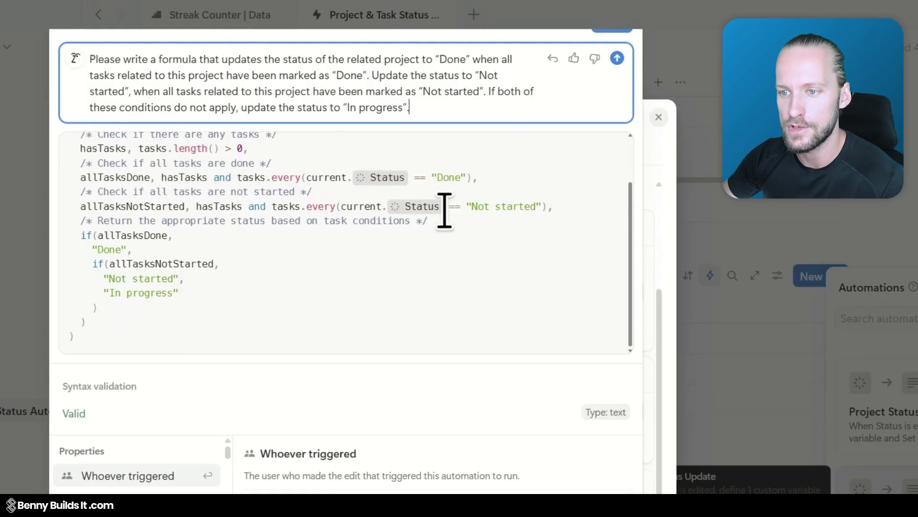
scroll(444, 210, "up", 3)
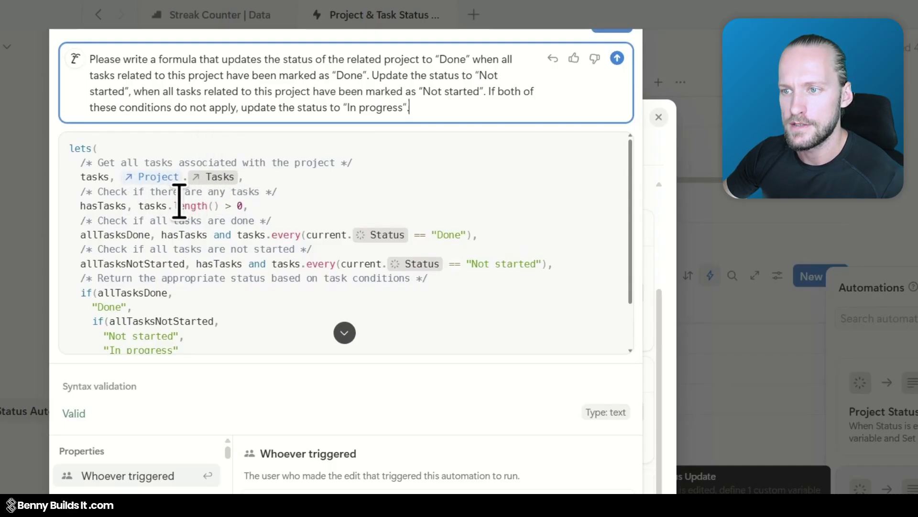
scroll(265, 206, "down", 3)
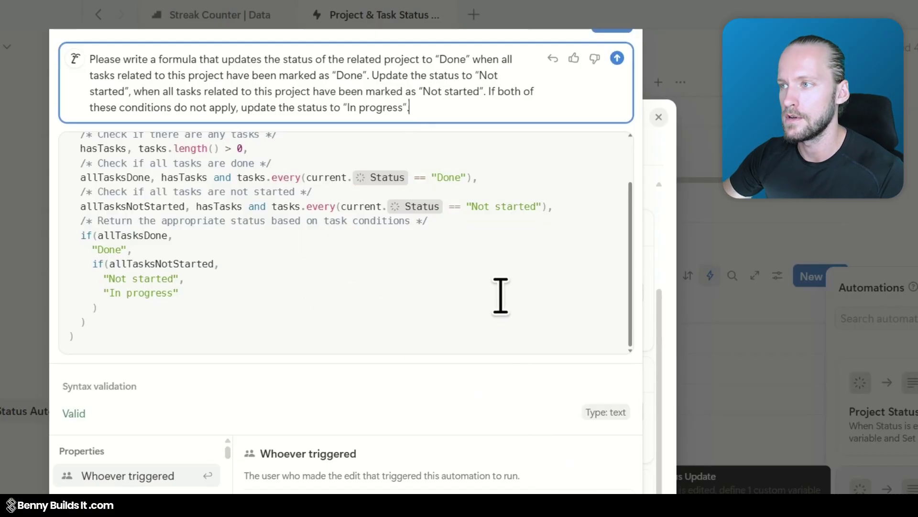
scroll(526, 239, "up", 3)
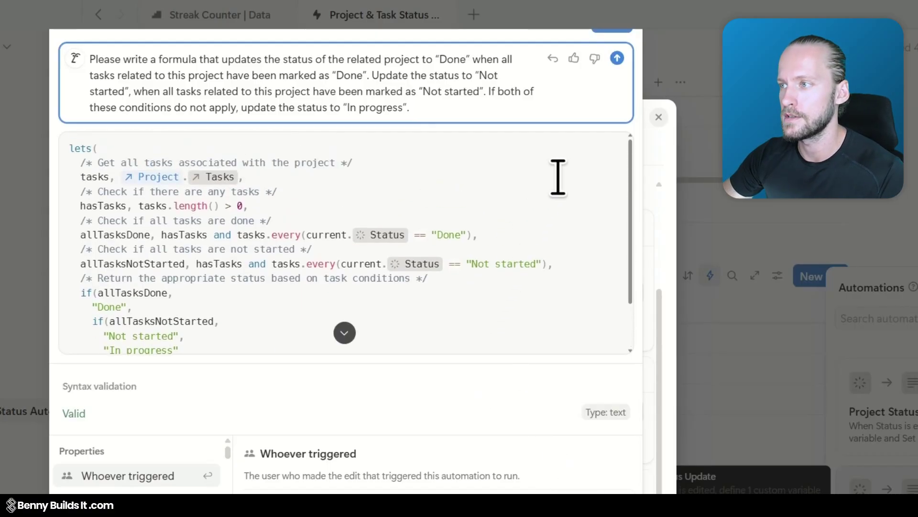
Save the Project Status Update AI automation with its new formula and close the Automations panel.
left_click(611, 30)
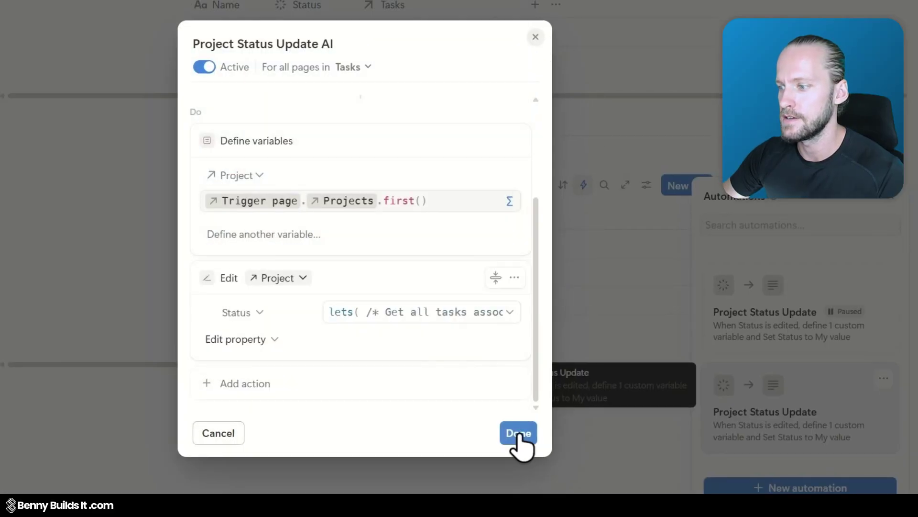
left_click(526, 434)
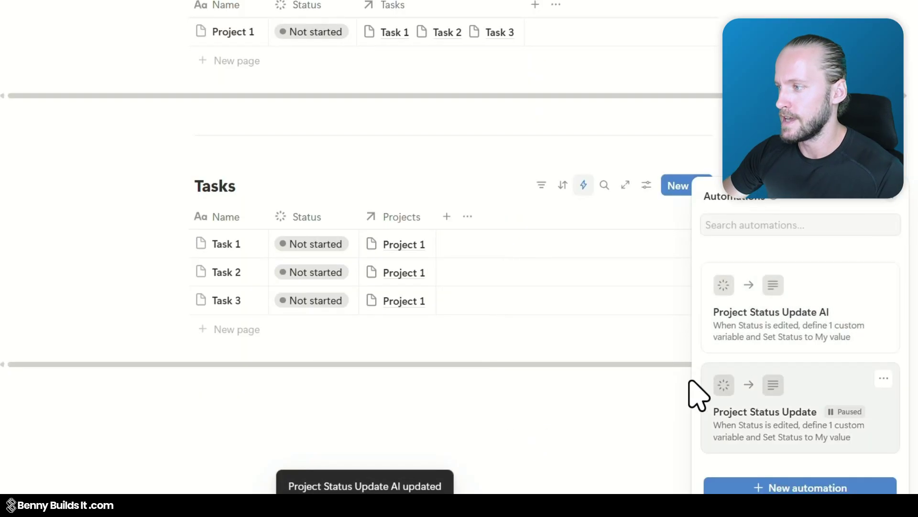
left_click(585, 406)
scroll(545, 397, "up", 2)
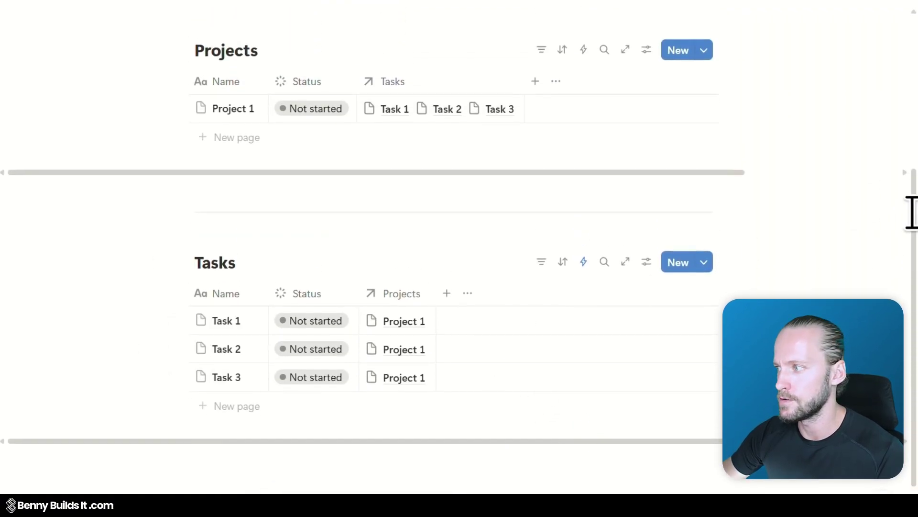
Set Task 1's status to In progress and delete the stray empty block below the table.
scroll(915, 213, "up", 1)
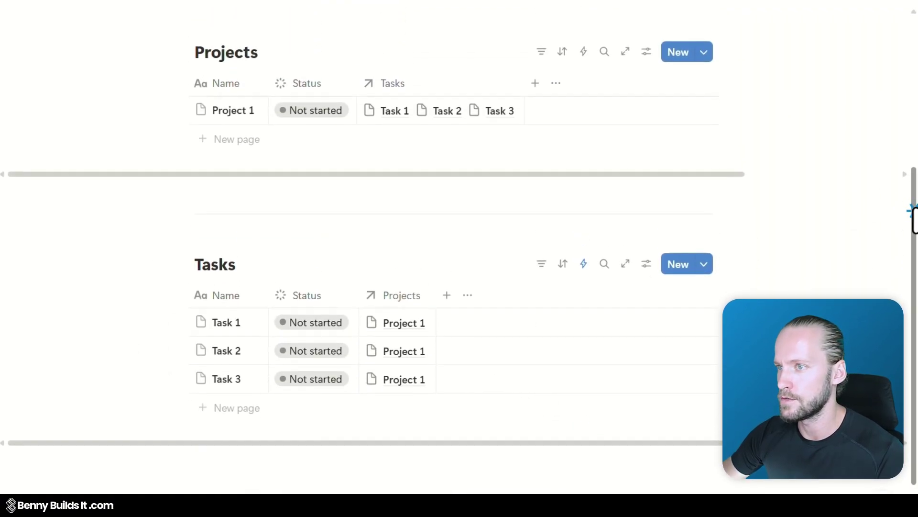
left_click(313, 325)
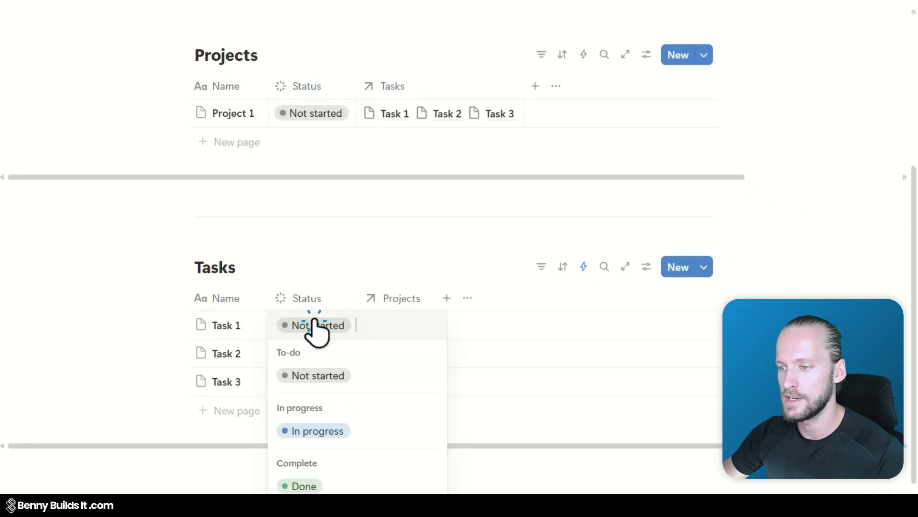
left_click(343, 430)
left_click(381, 478)
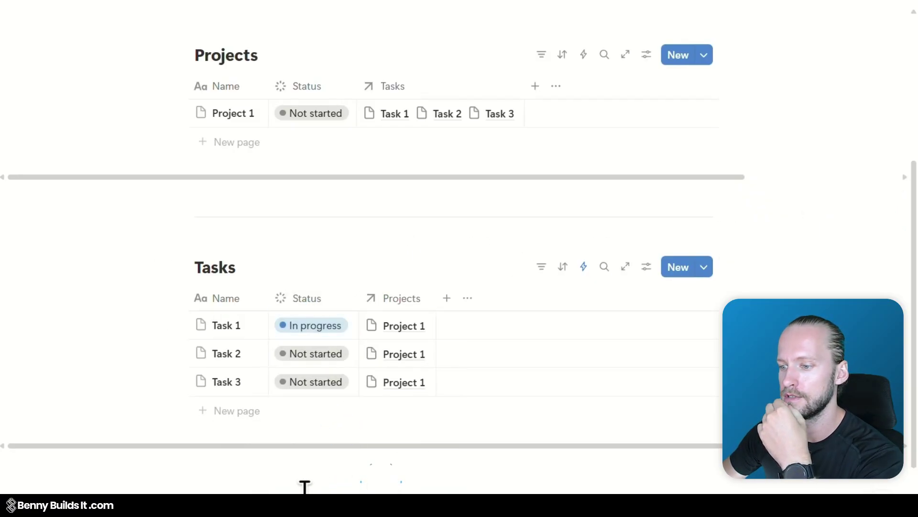
left_click_drag(306, 486, 345, 478)
key("BackSpace")
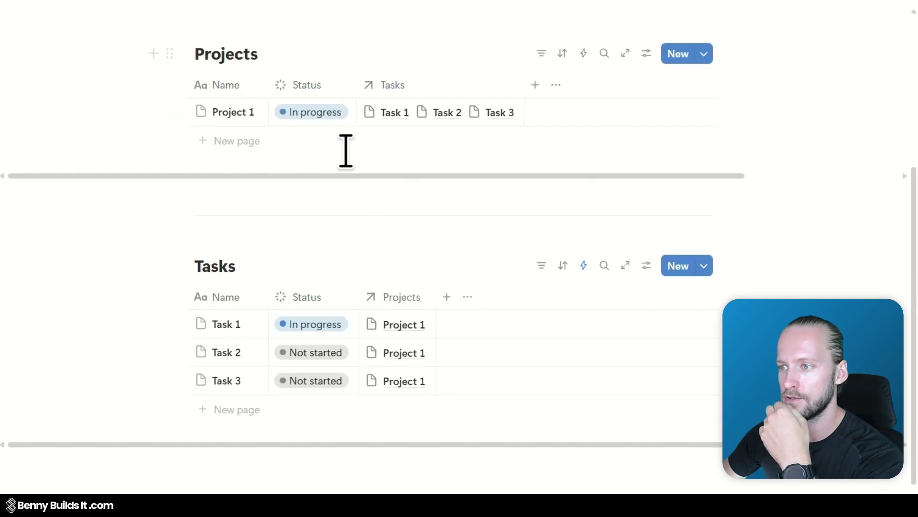
Mark Task 1, Task 2 and Task 3 as Done.
left_click(311, 330)
left_click(308, 484)
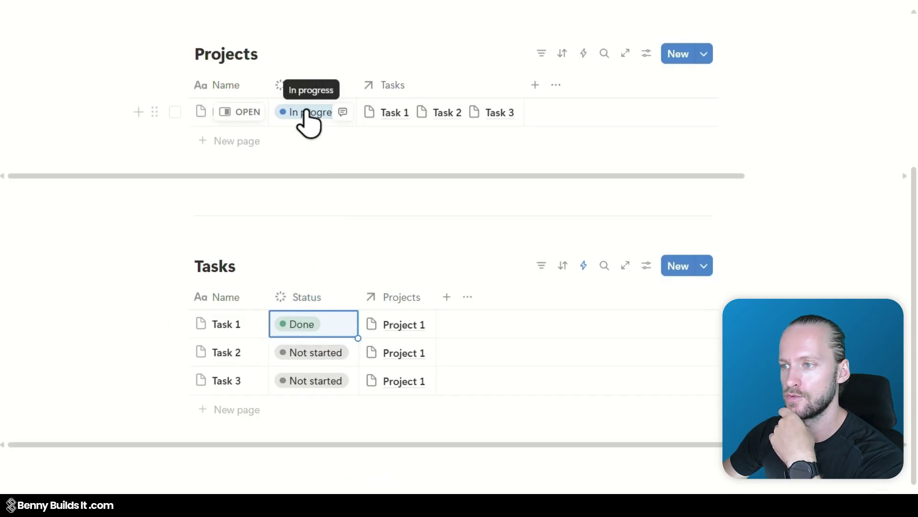
left_click(299, 353)
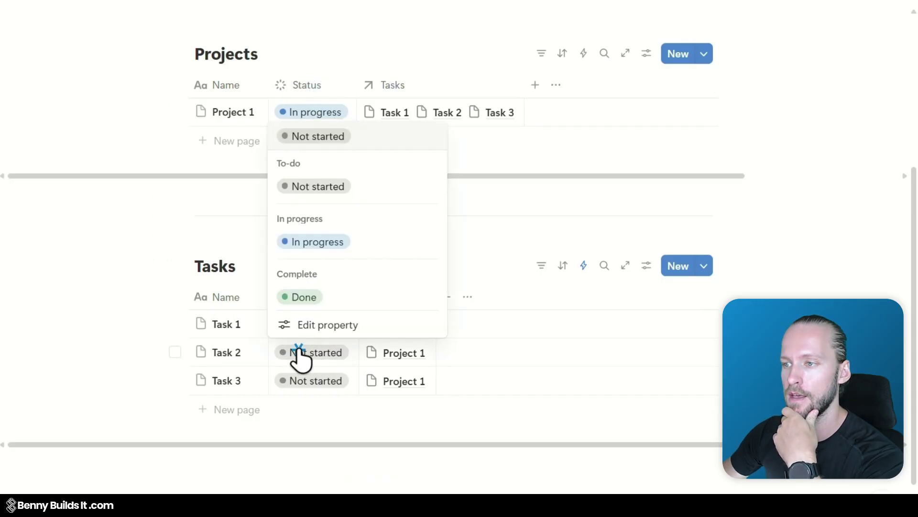
left_click(305, 297)
left_click(312, 378)
left_click(303, 324)
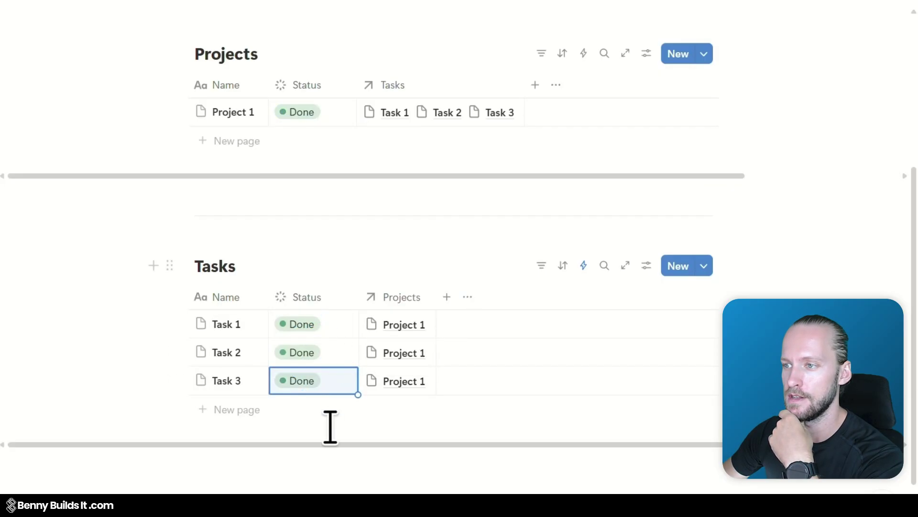
Reset Task 3, Task 2 and Task 1 back to Not started.
left_click(314, 383)
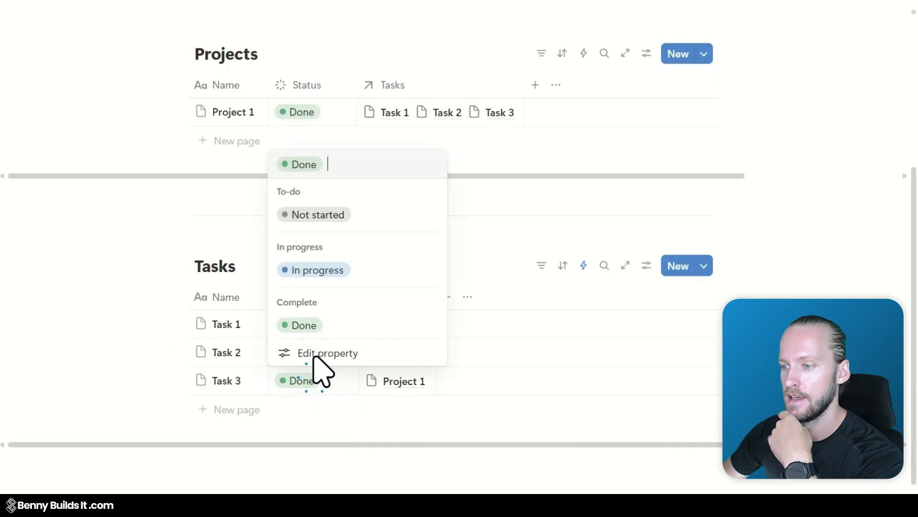
left_click(319, 216)
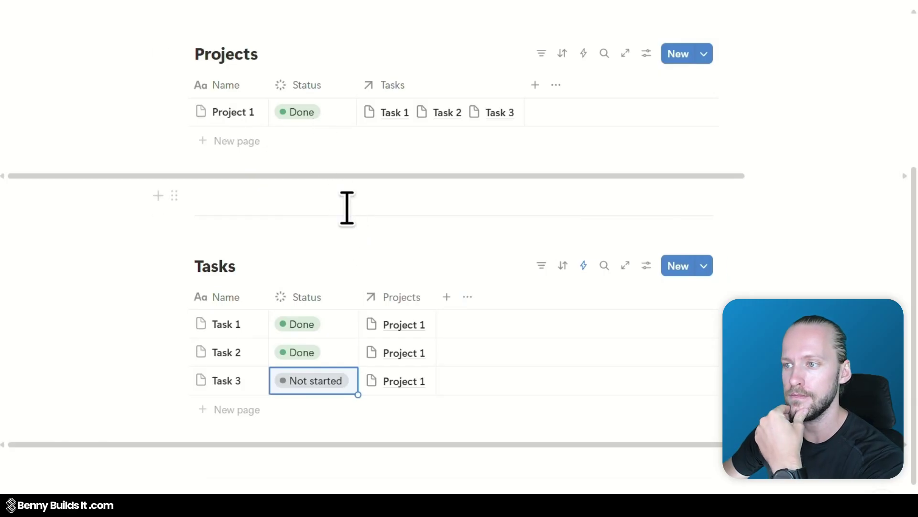
left_click(312, 346)
left_click(325, 187)
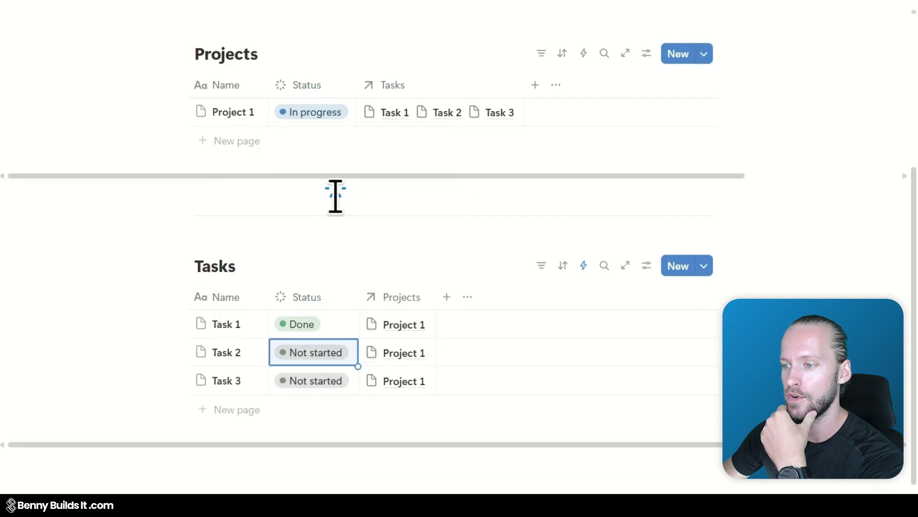
left_click(309, 323)
left_click(317, 374)
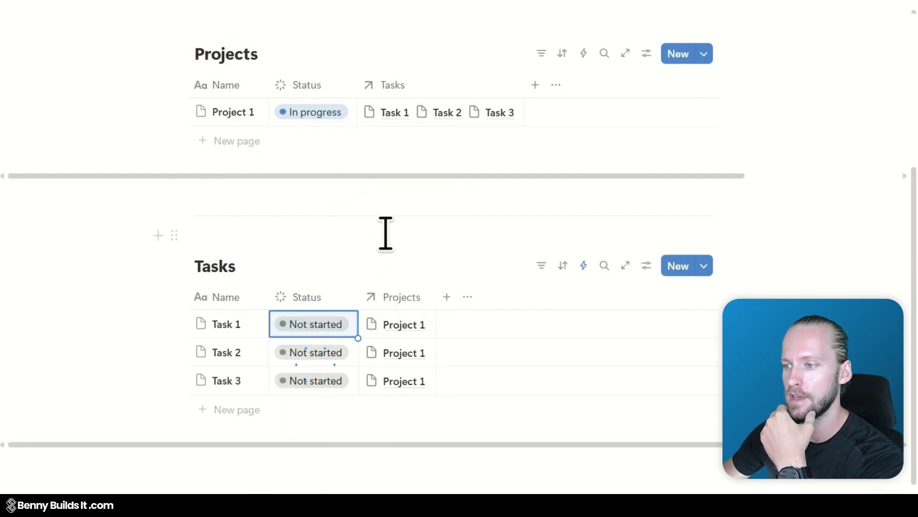